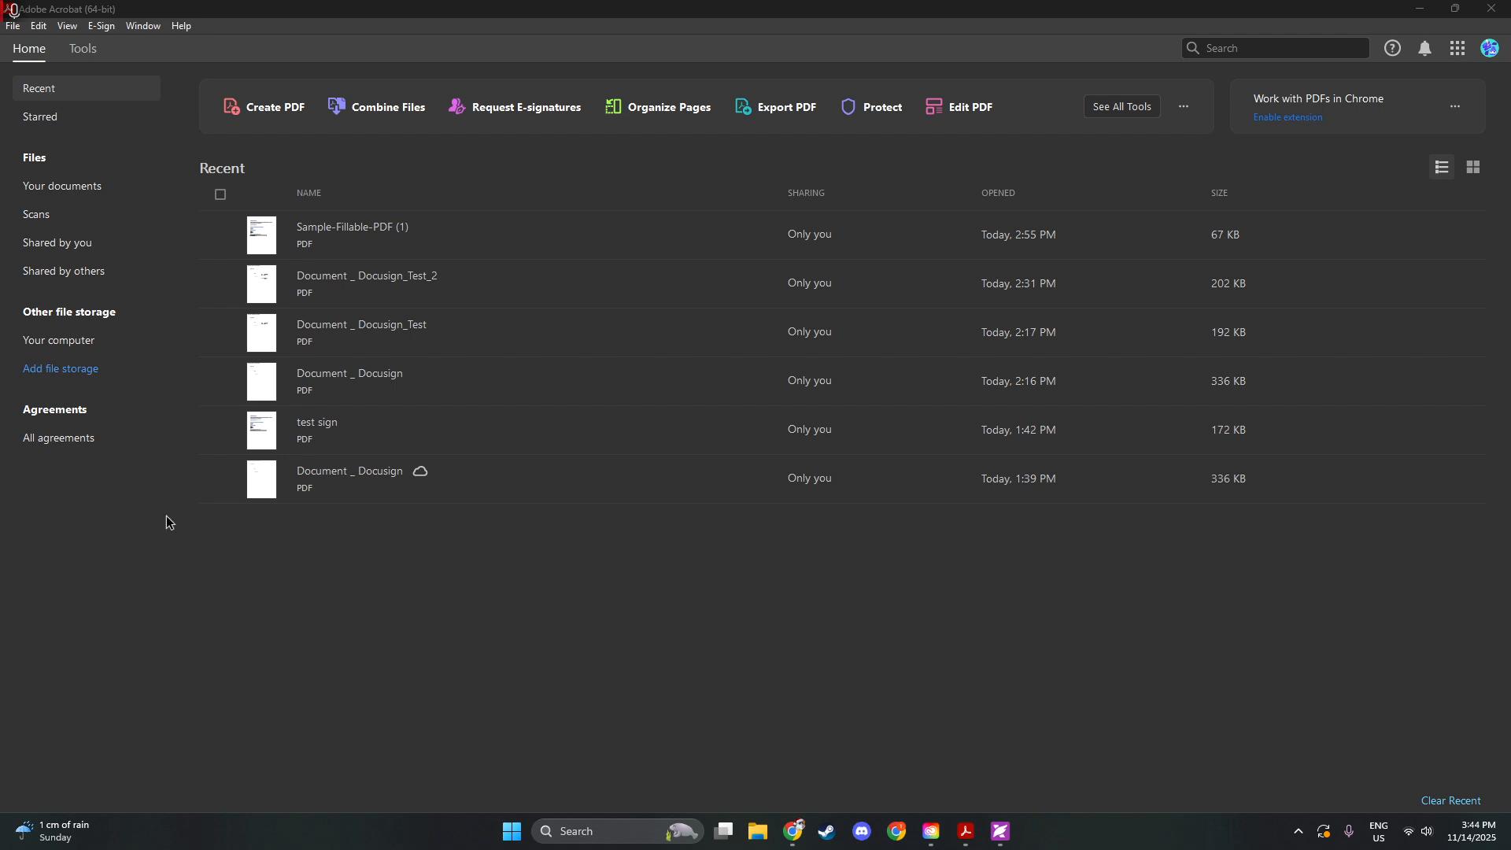
- Open Sample-Fillable-PDF (1) from the recent files and look through its form fields
{"action": "left_click", "coordinate": [352, 670]}
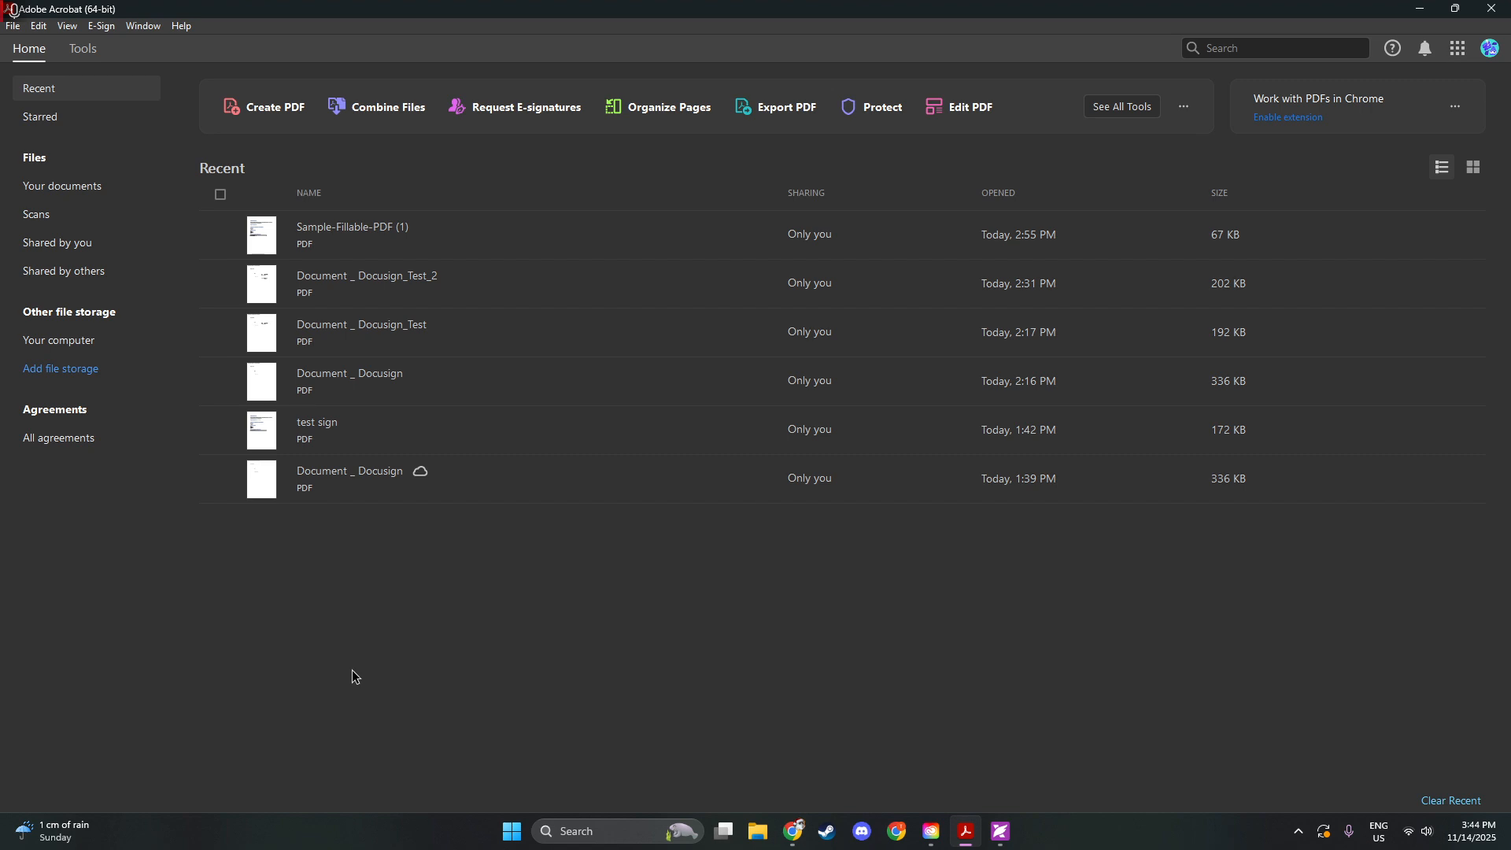
{"action": "left_click", "coordinate": [386, 235]}
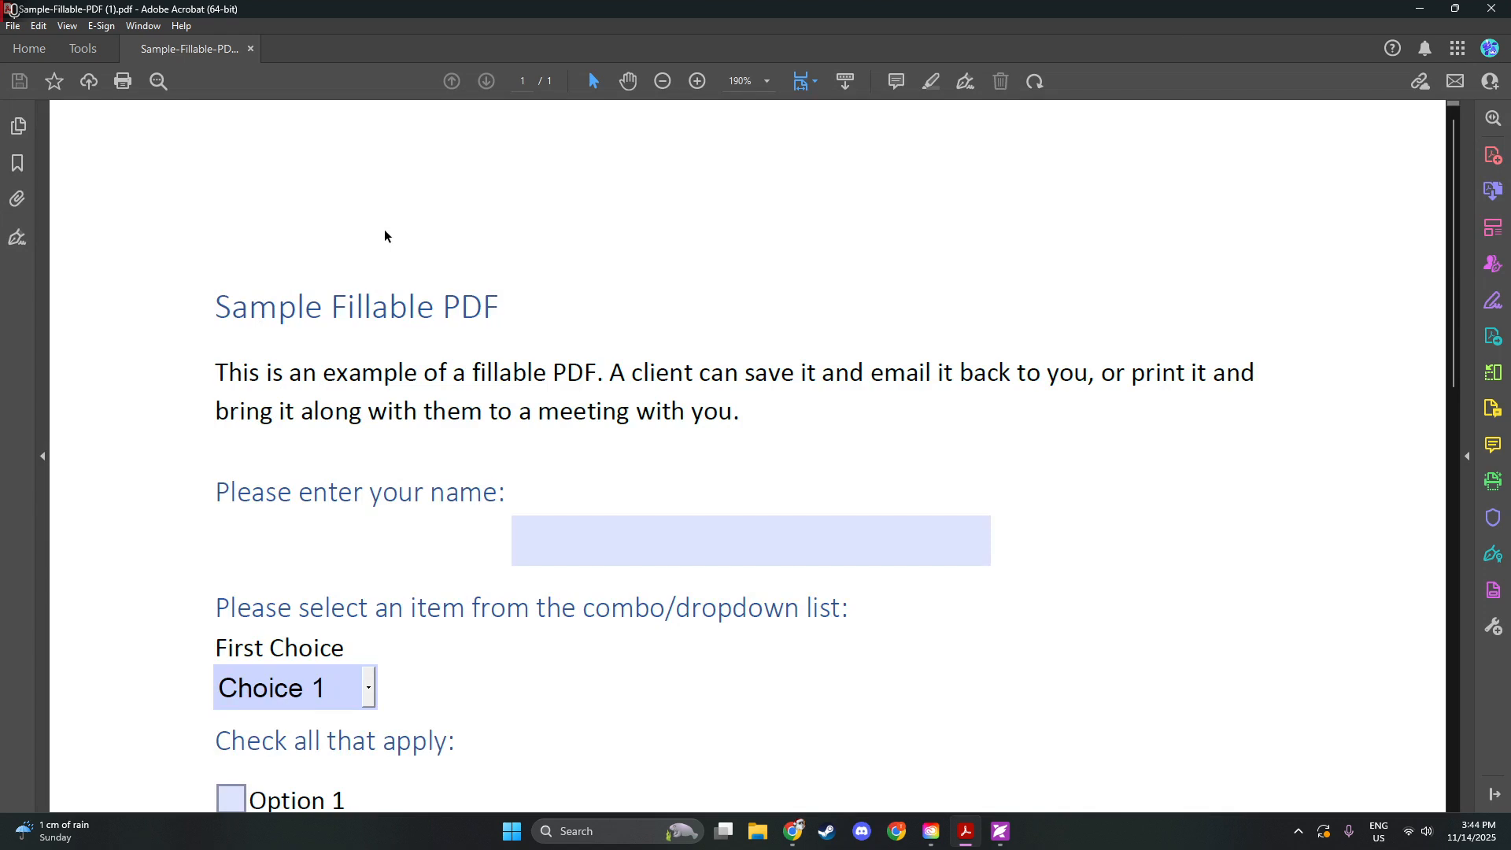
{"action": "scroll", "coordinate": [441, 330], "scroll_direction": "down", "scroll_amount": 8}
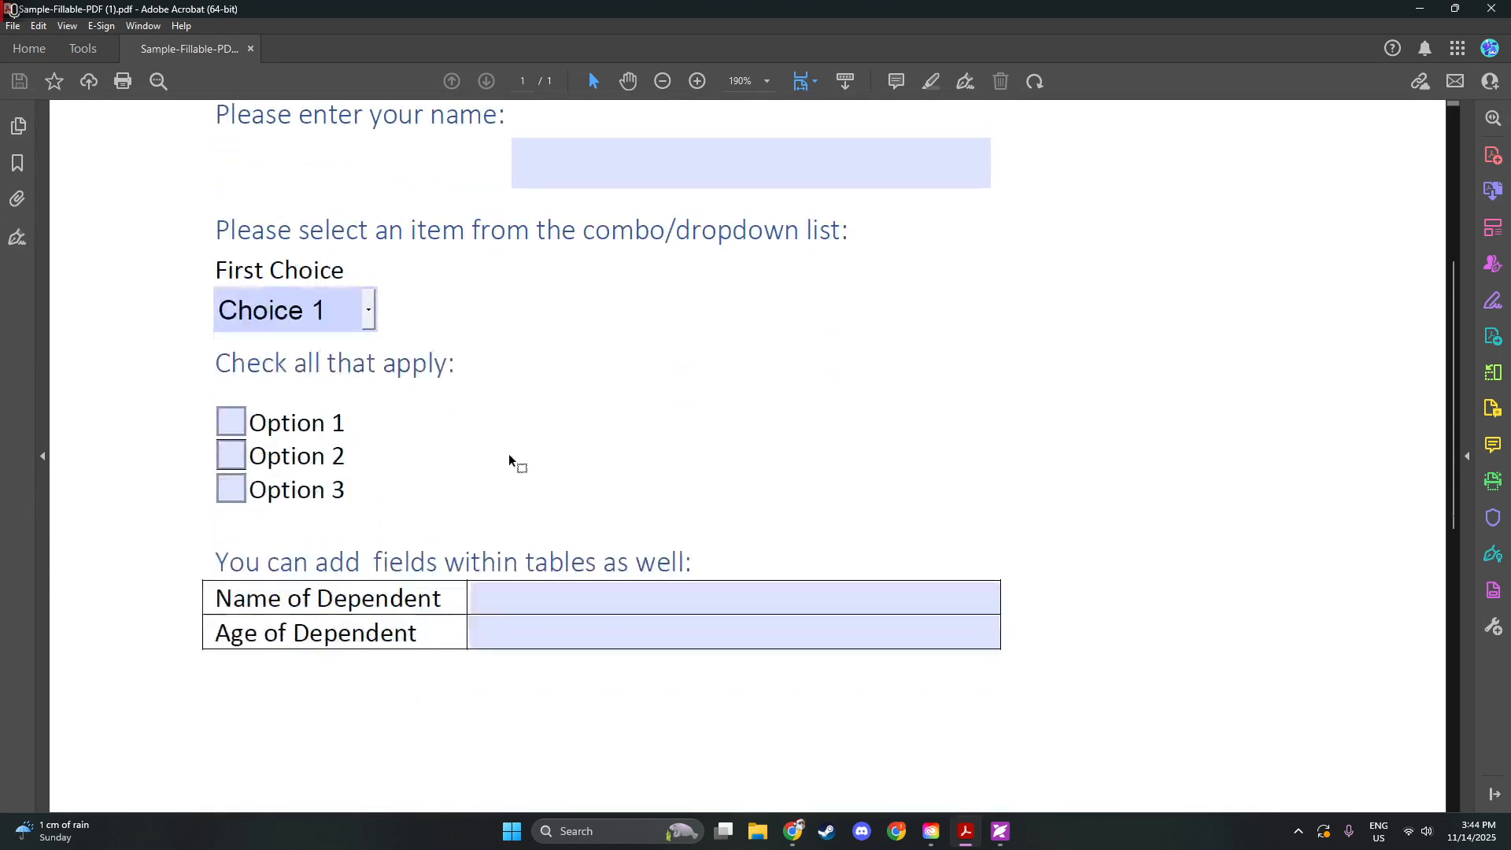
{"action": "scroll", "coordinate": [515, 486], "scroll_direction": "down", "scroll_amount": 1}
{"action": "left_click", "coordinate": [522, 442]}
{"action": "scroll", "coordinate": [456, 347], "scroll_direction": "up", "scroll_amount": 1}
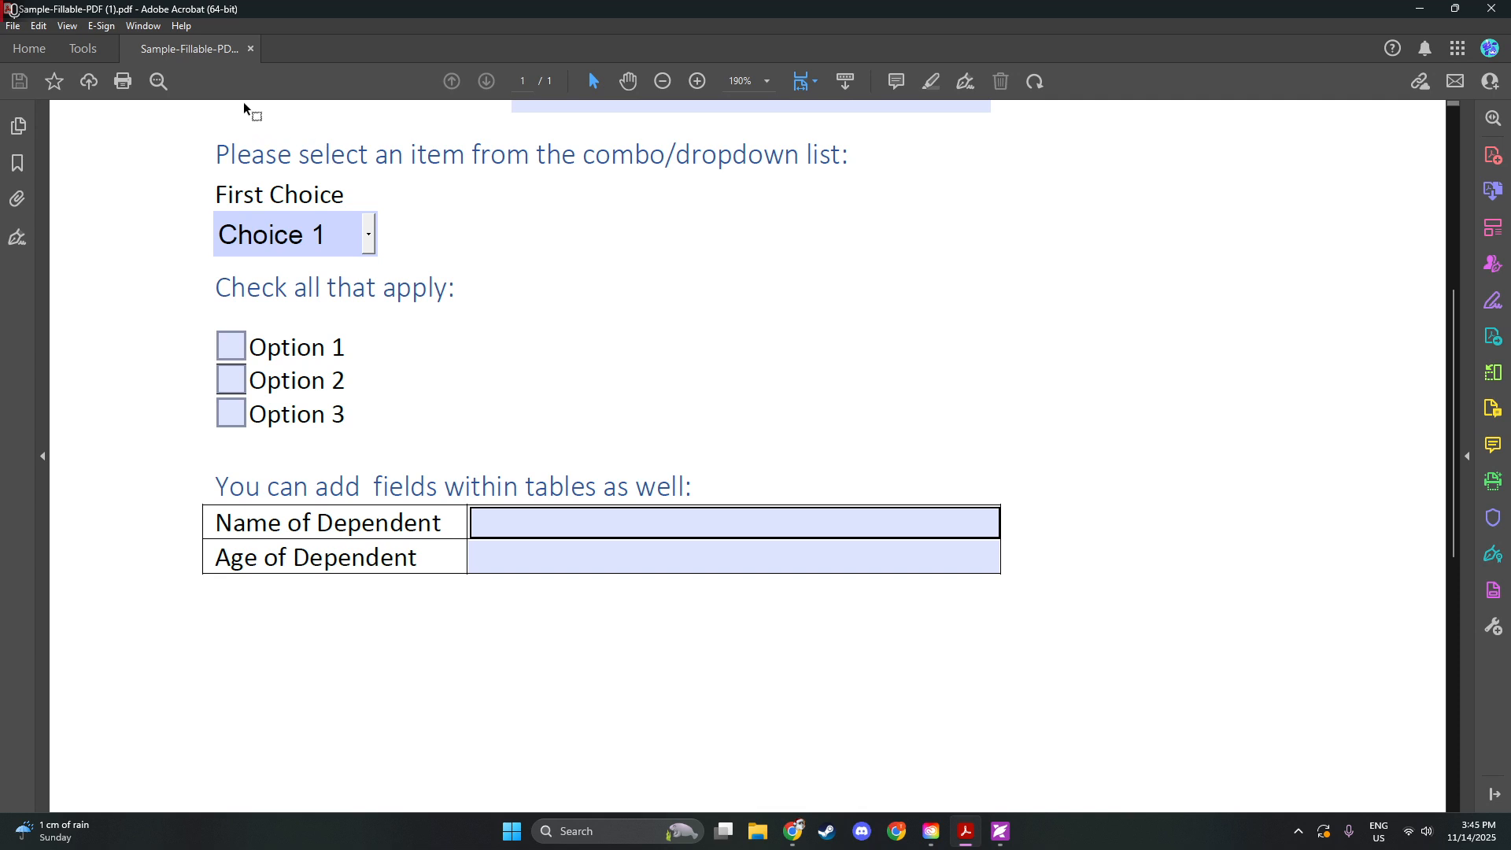
{"action": "left_click", "coordinate": [88, 50]}
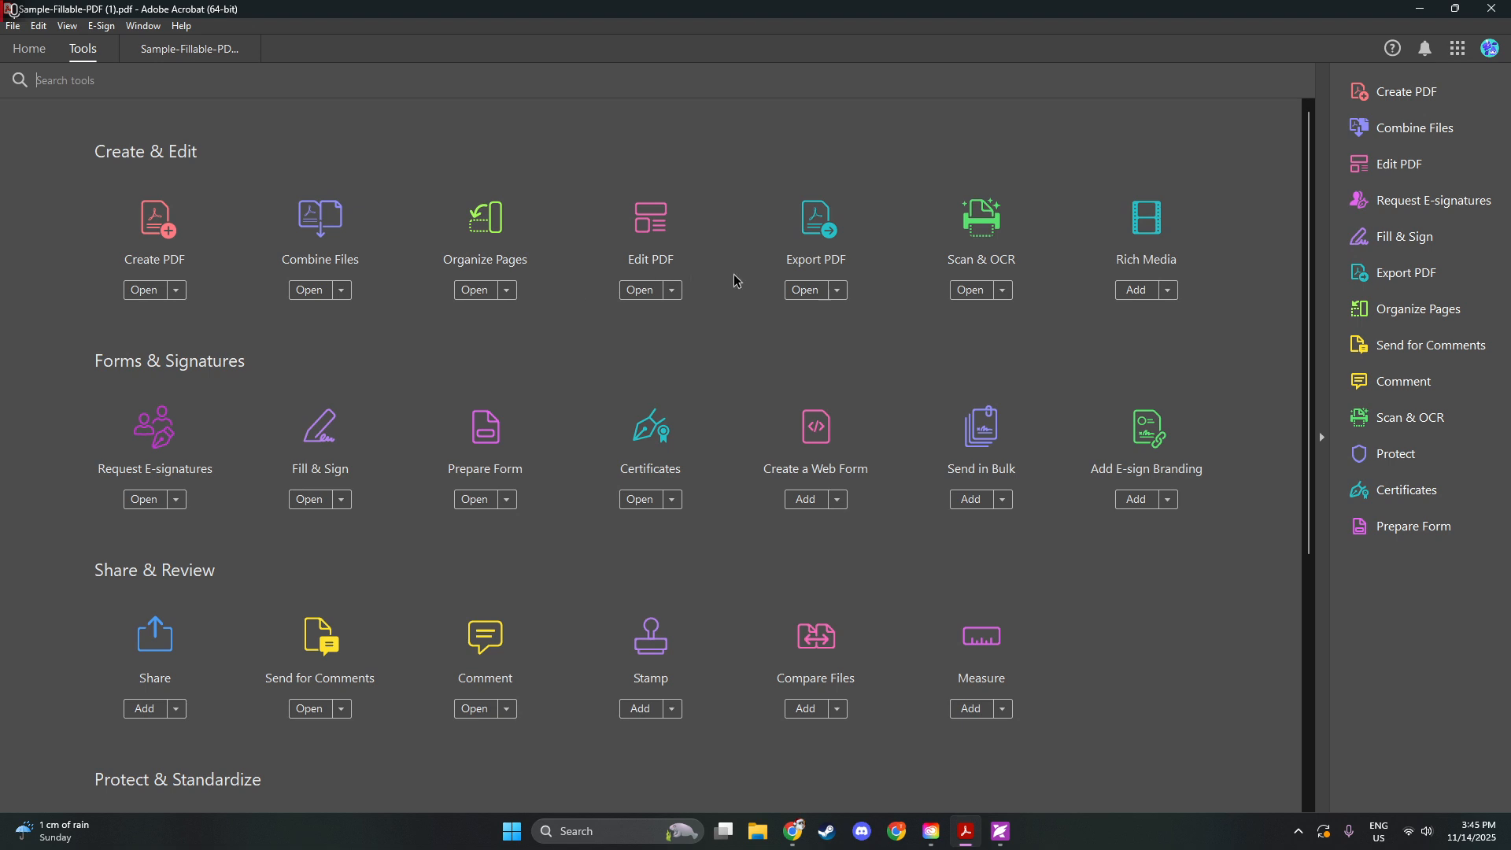
{"action": "left_click", "coordinate": [1388, 169]}
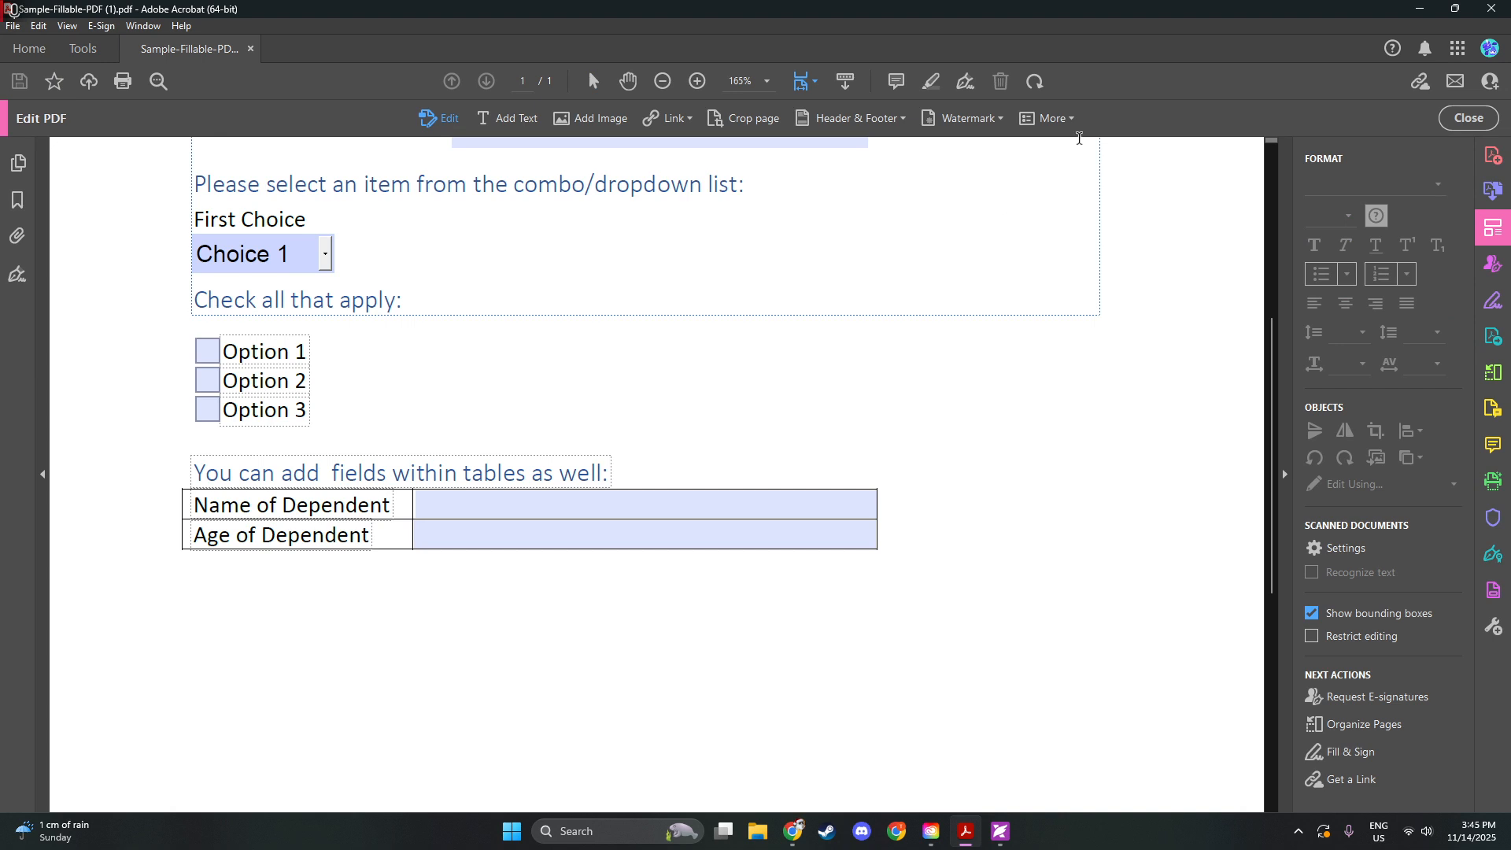
{"action": "left_click", "coordinate": [1079, 138]}
{"action": "left_click", "coordinate": [1070, 120]}
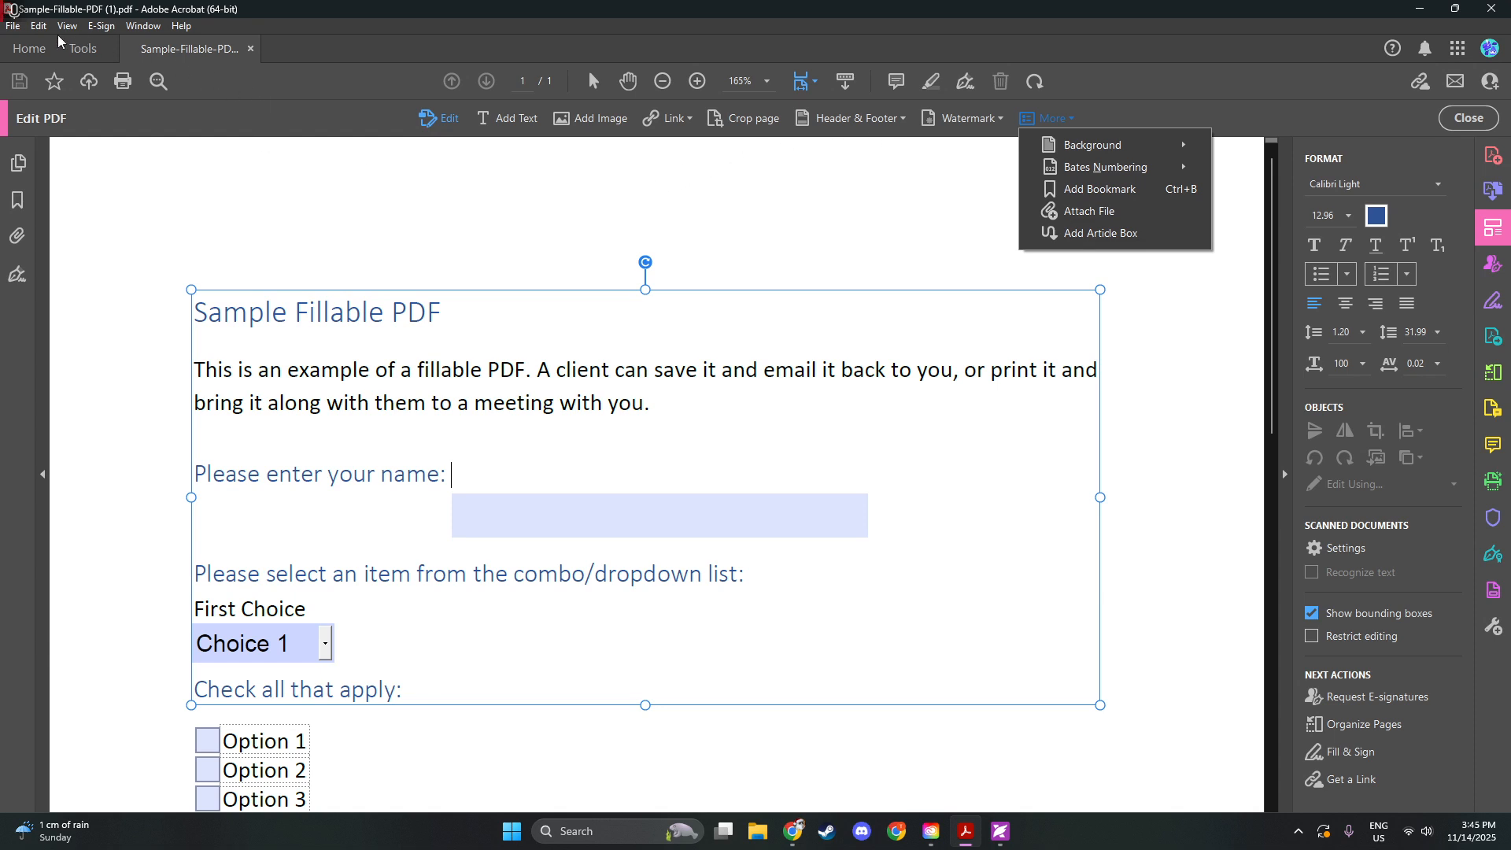
- Open the Certificates tool for the PDF and find the blank area near the dependent table
{"action": "left_click", "coordinate": [79, 50]}
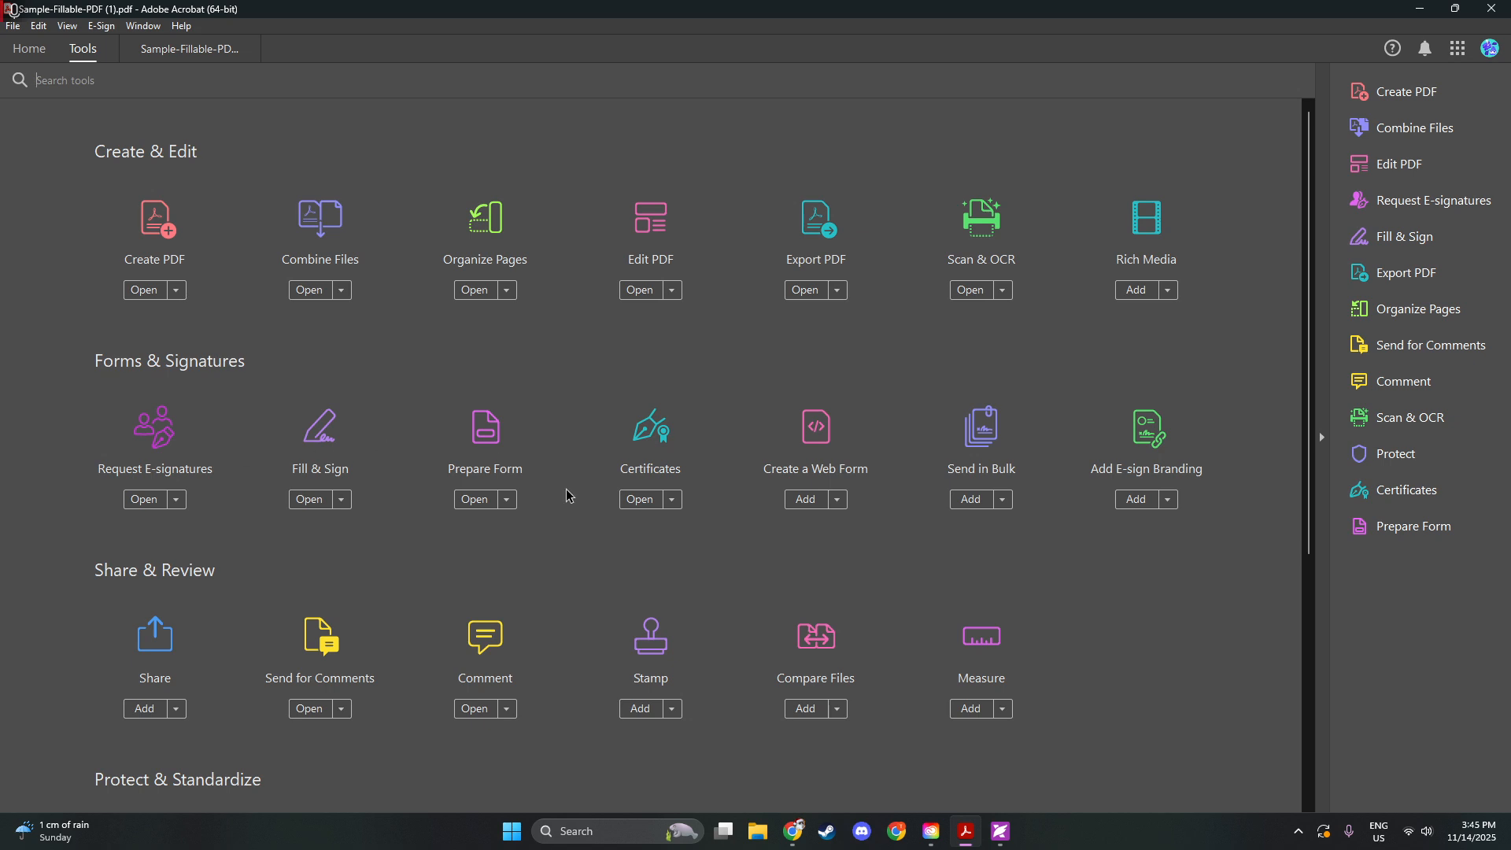
{"action": "left_click", "coordinate": [646, 500]}
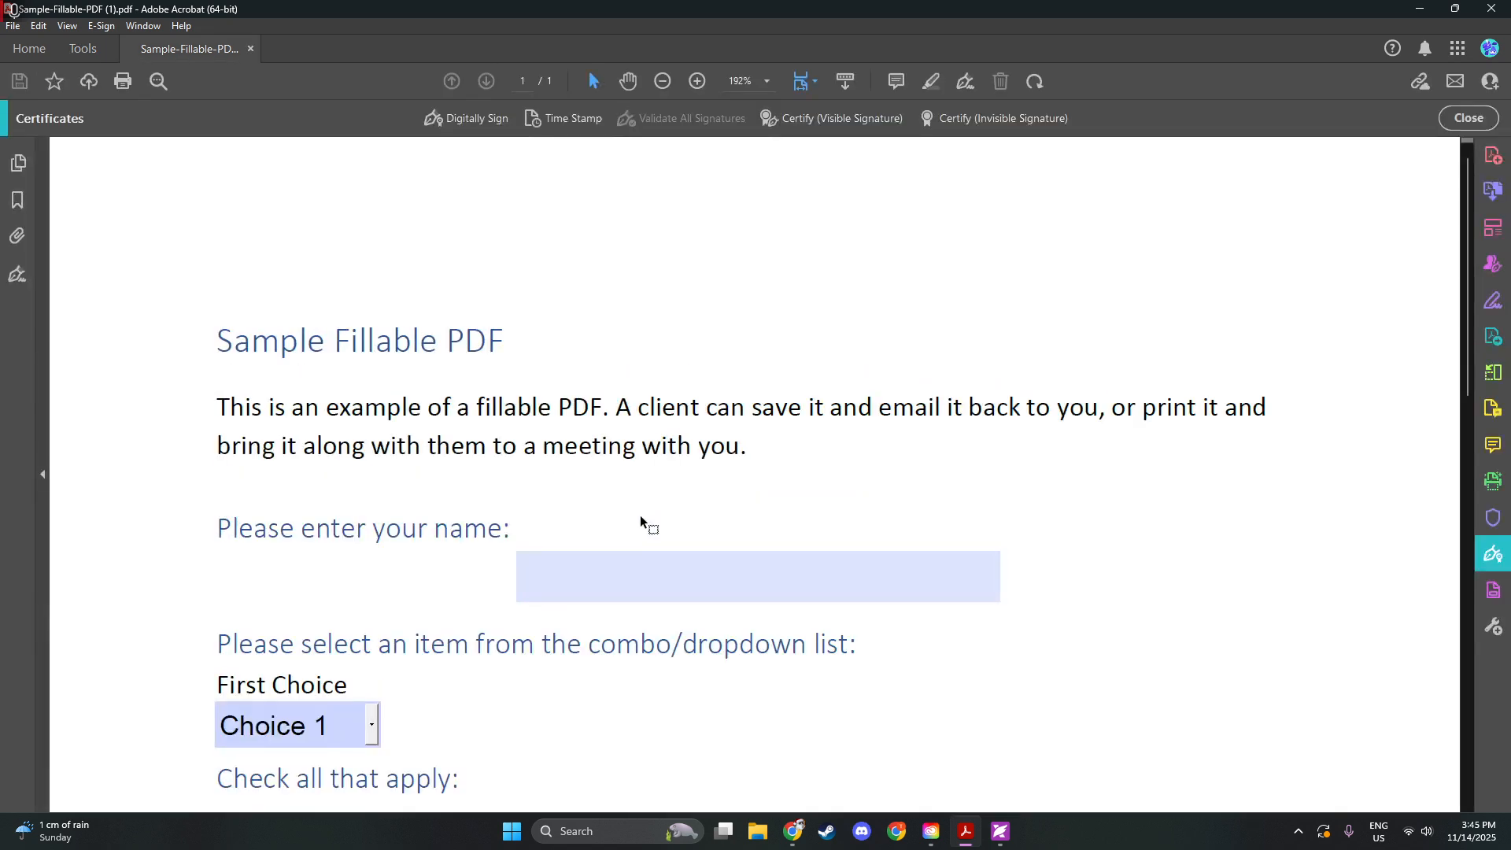
{"action": "scroll", "coordinate": [641, 522], "scroll_direction": "down", "scroll_amount": 4}
{"action": "scroll", "coordinate": [771, 481], "scroll_direction": "down", "scroll_amount": 5}
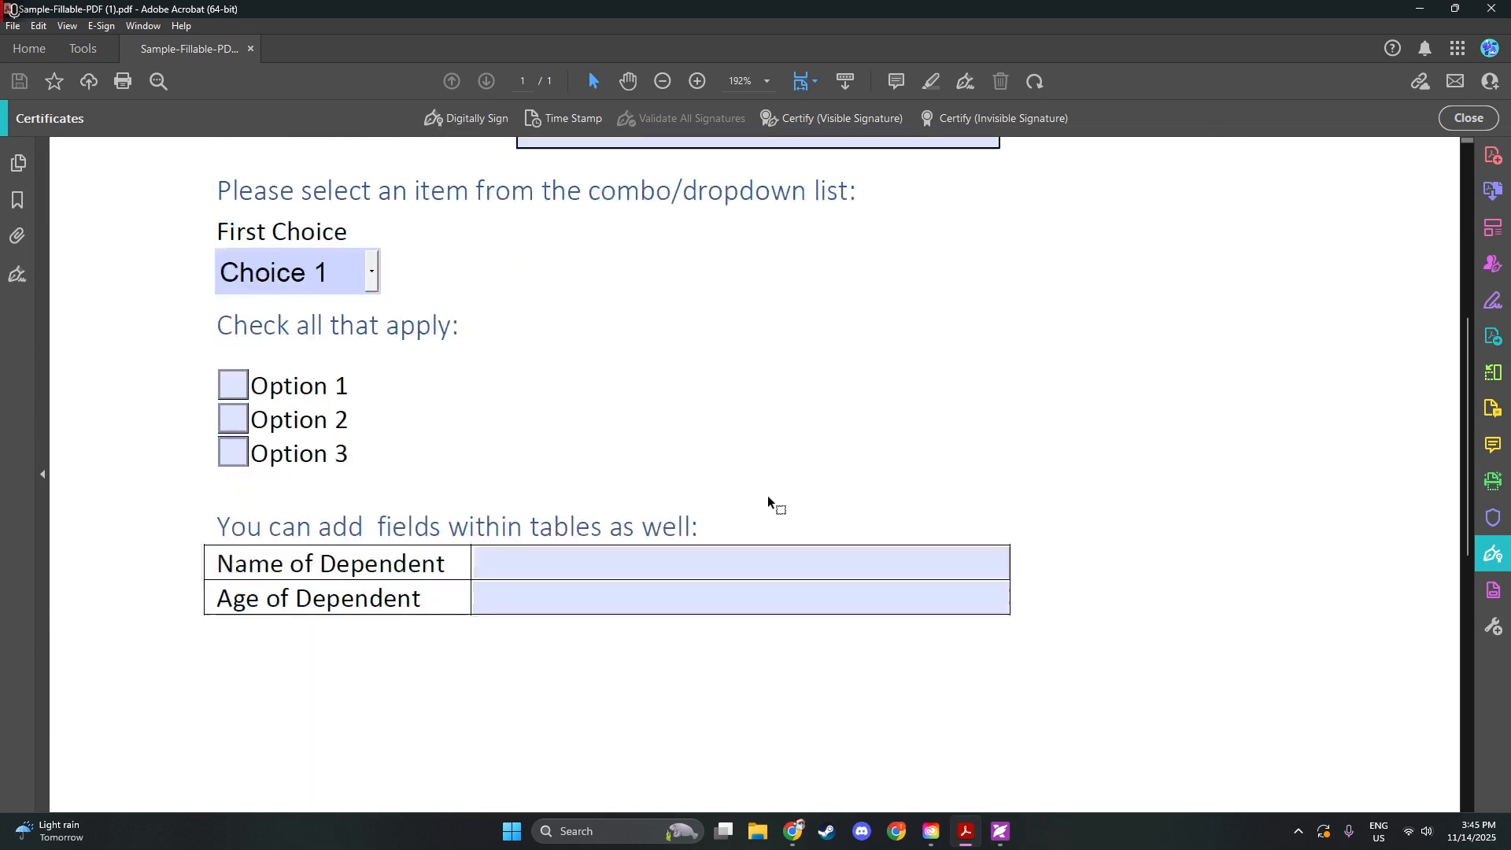
{"action": "scroll", "coordinate": [792, 494], "scroll_direction": "up", "scroll_amount": 2}
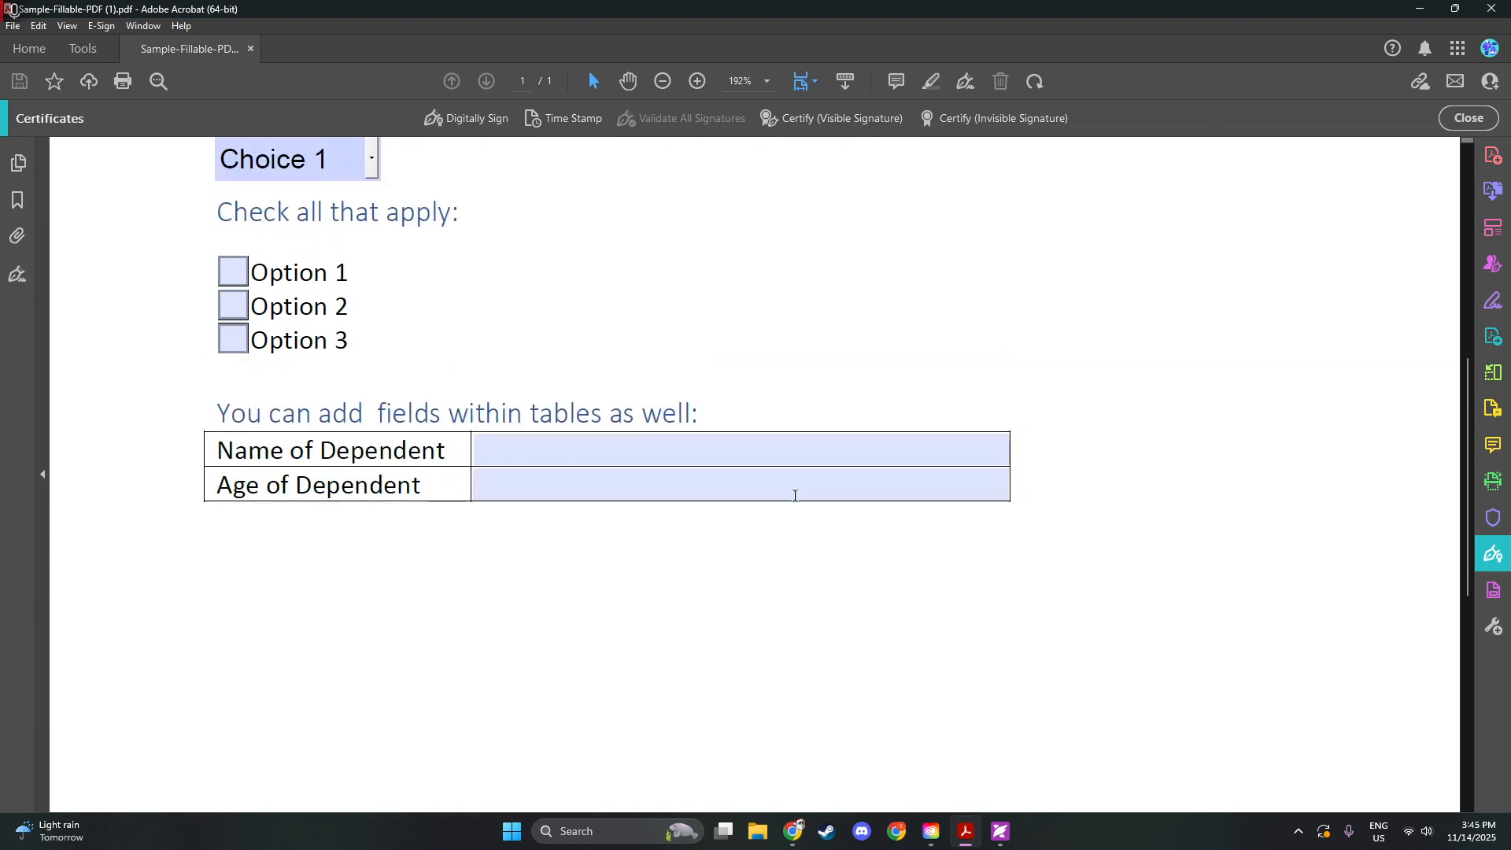
{"action": "scroll", "coordinate": [786, 521], "scroll_direction": "up", "scroll_amount": 2}
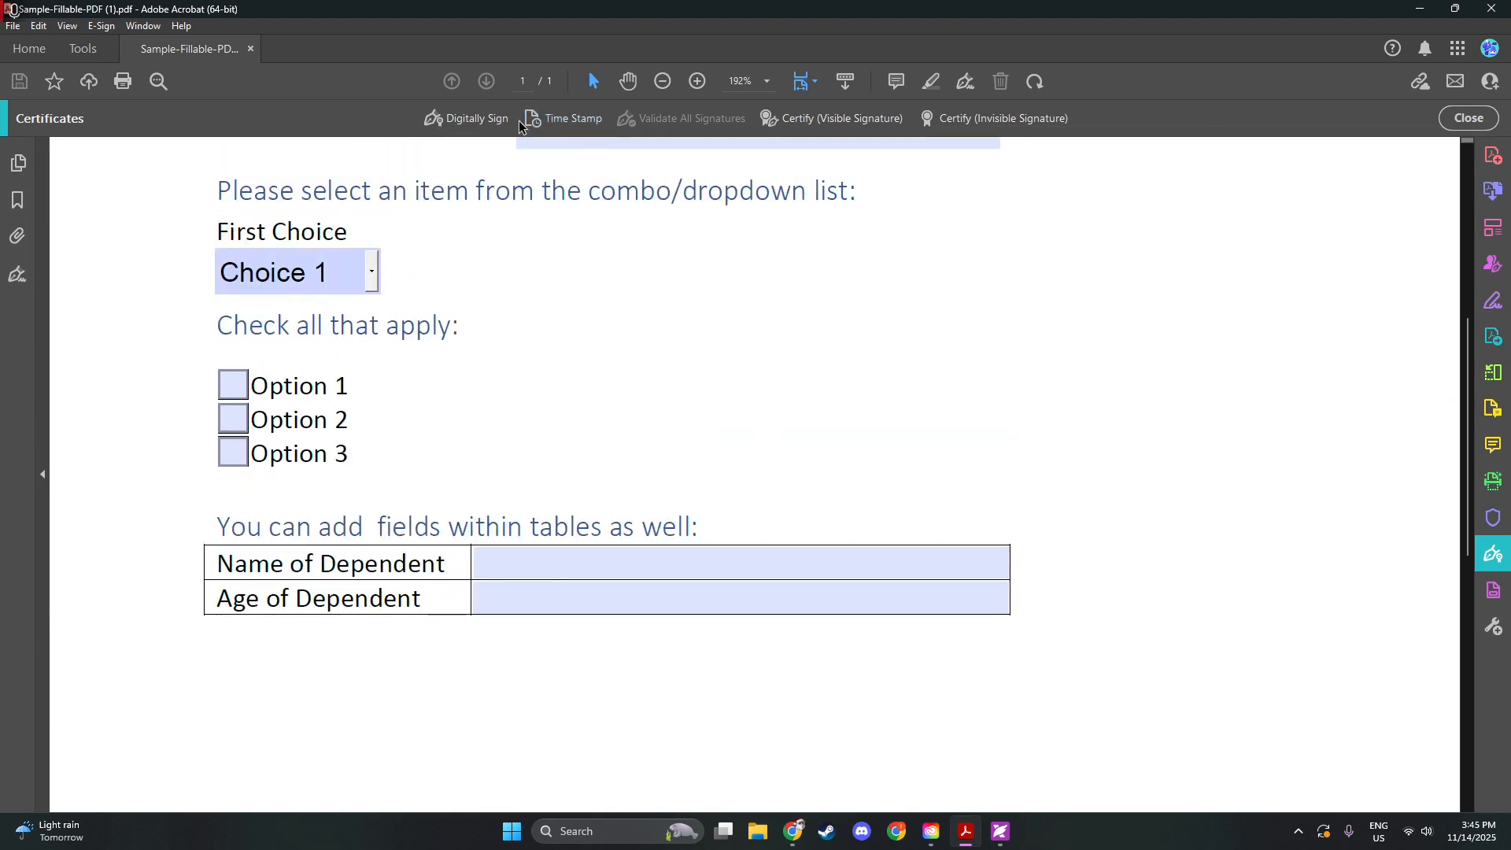
- Start a digital signature and draw a wide rectangular signature area just below the dependent table
{"action": "left_click", "coordinate": [465, 119]}
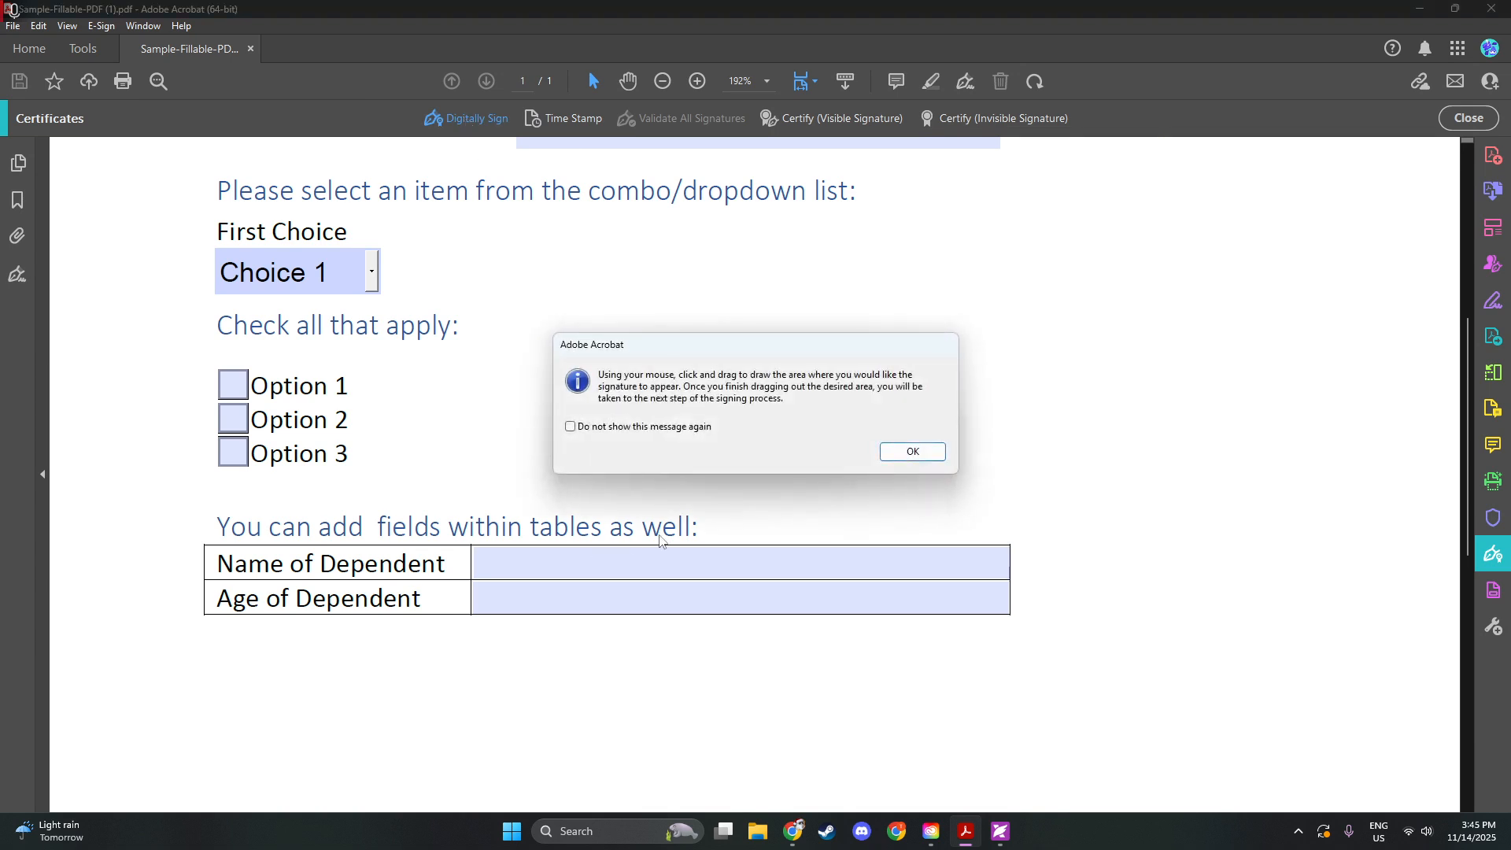
{"action": "left_click", "coordinate": [912, 452]}
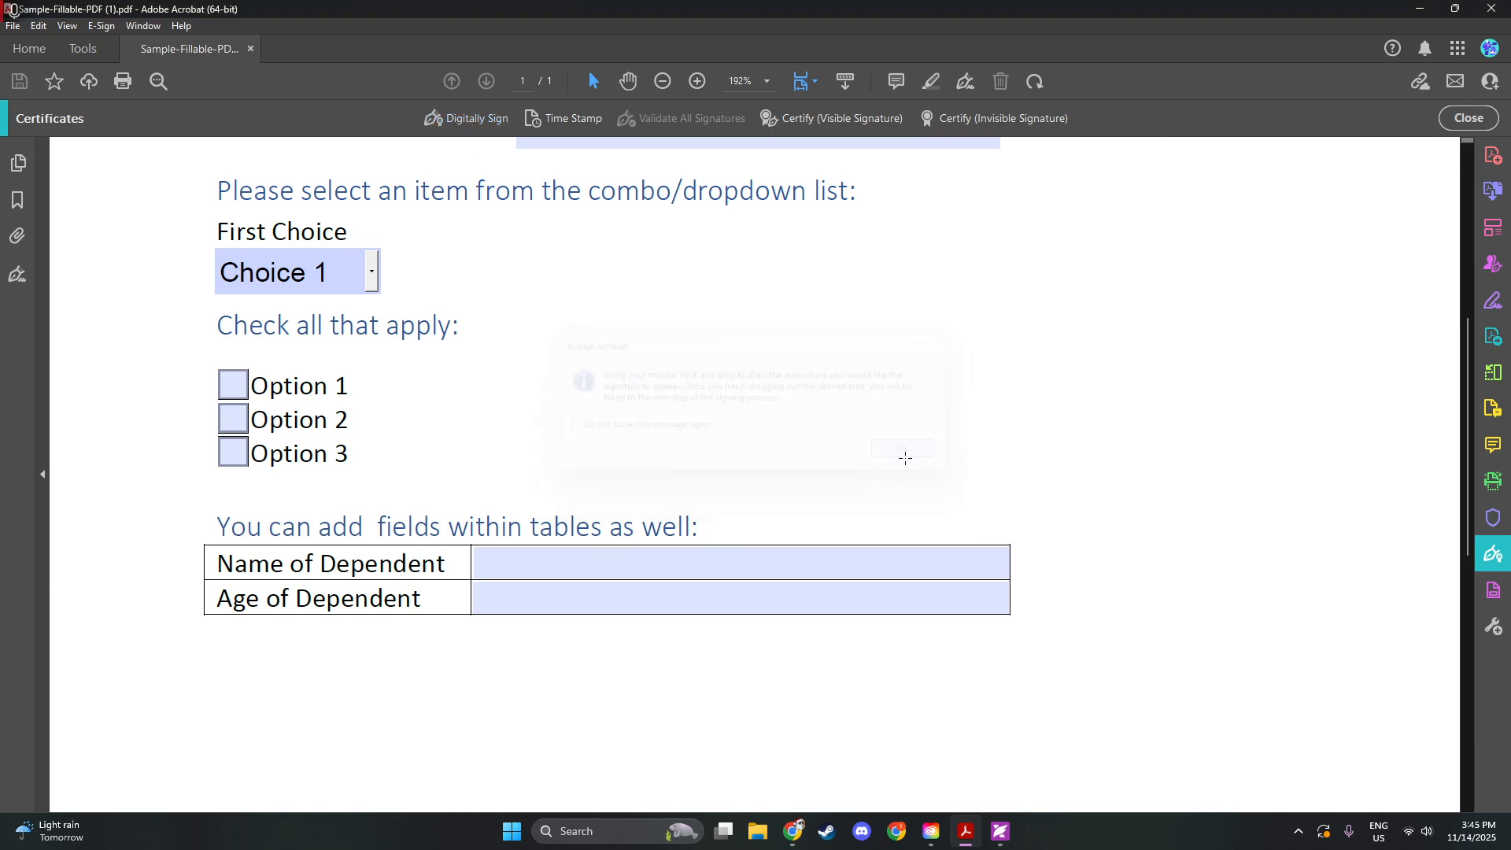
{"action": "scroll", "coordinate": [642, 593], "scroll_direction": "down", "scroll_amount": 2}
{"action": "scroll", "coordinate": [642, 594], "scroll_direction": "down", "scroll_amount": 1}
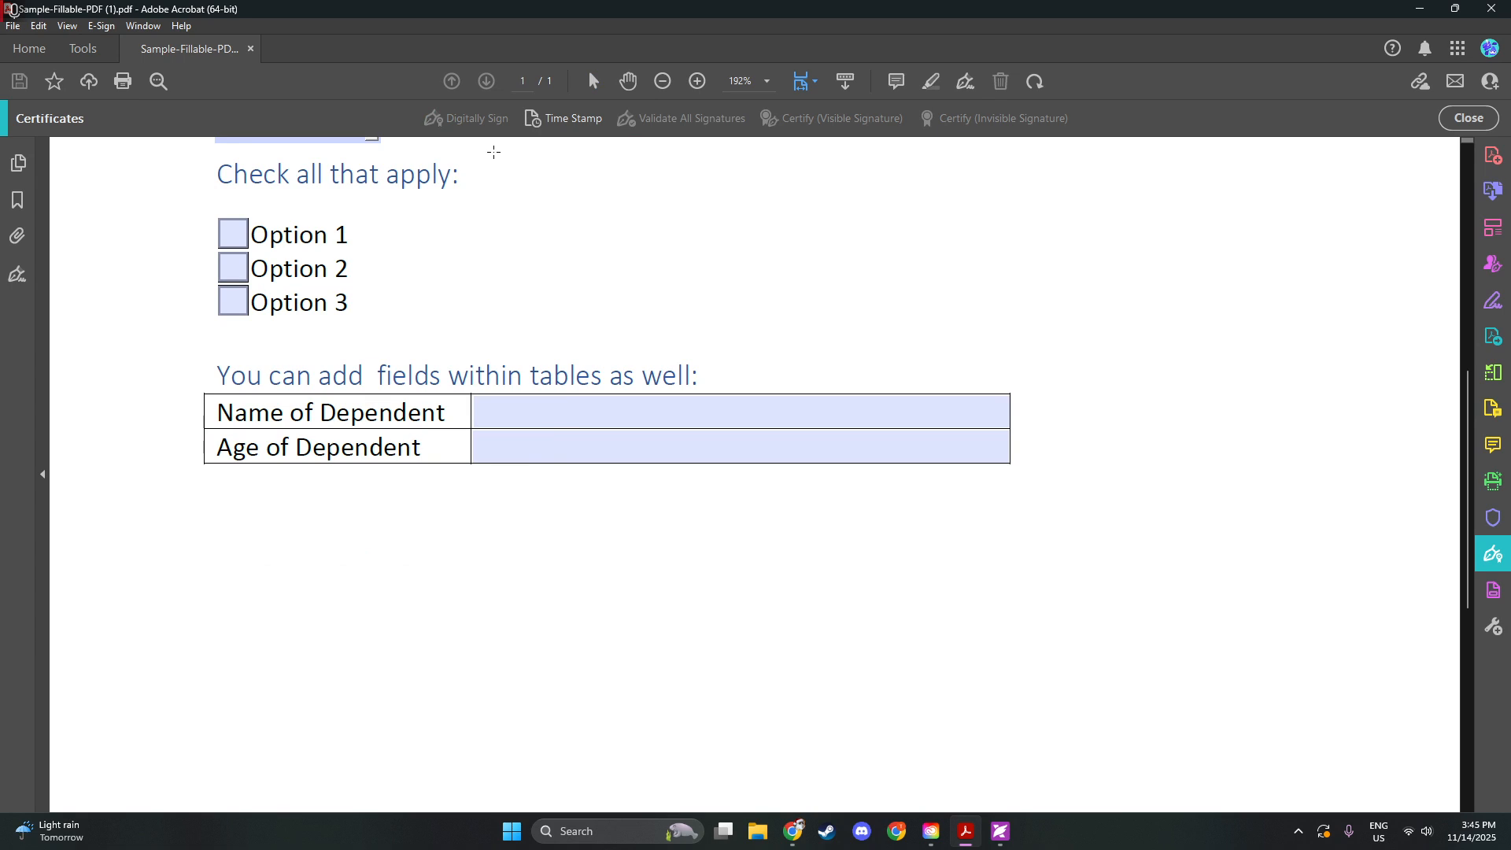
{"action": "mouse_move", "coordinate": [443, 497]}
{"action": "left_mouse_down"}
{"action": "mouse_move", "coordinate": [746, 612]}
{"action": "mouse_move", "coordinate": [957, 618]}
{"action": "left_mouse_up"}
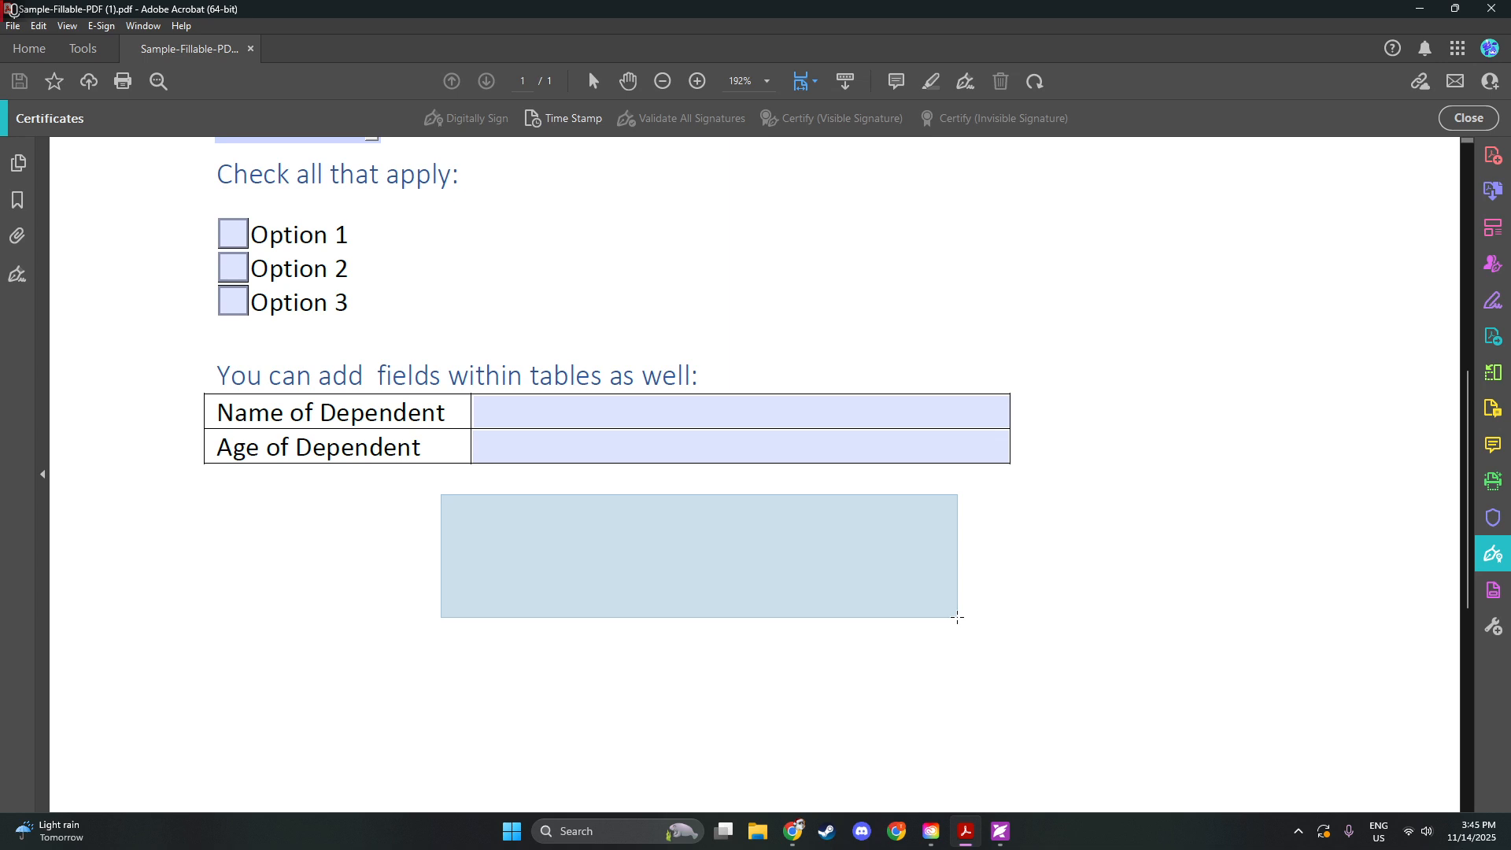
{"action": "left_click_drag", "start_coordinate": [958, 617], "coordinate": [958, 618]}
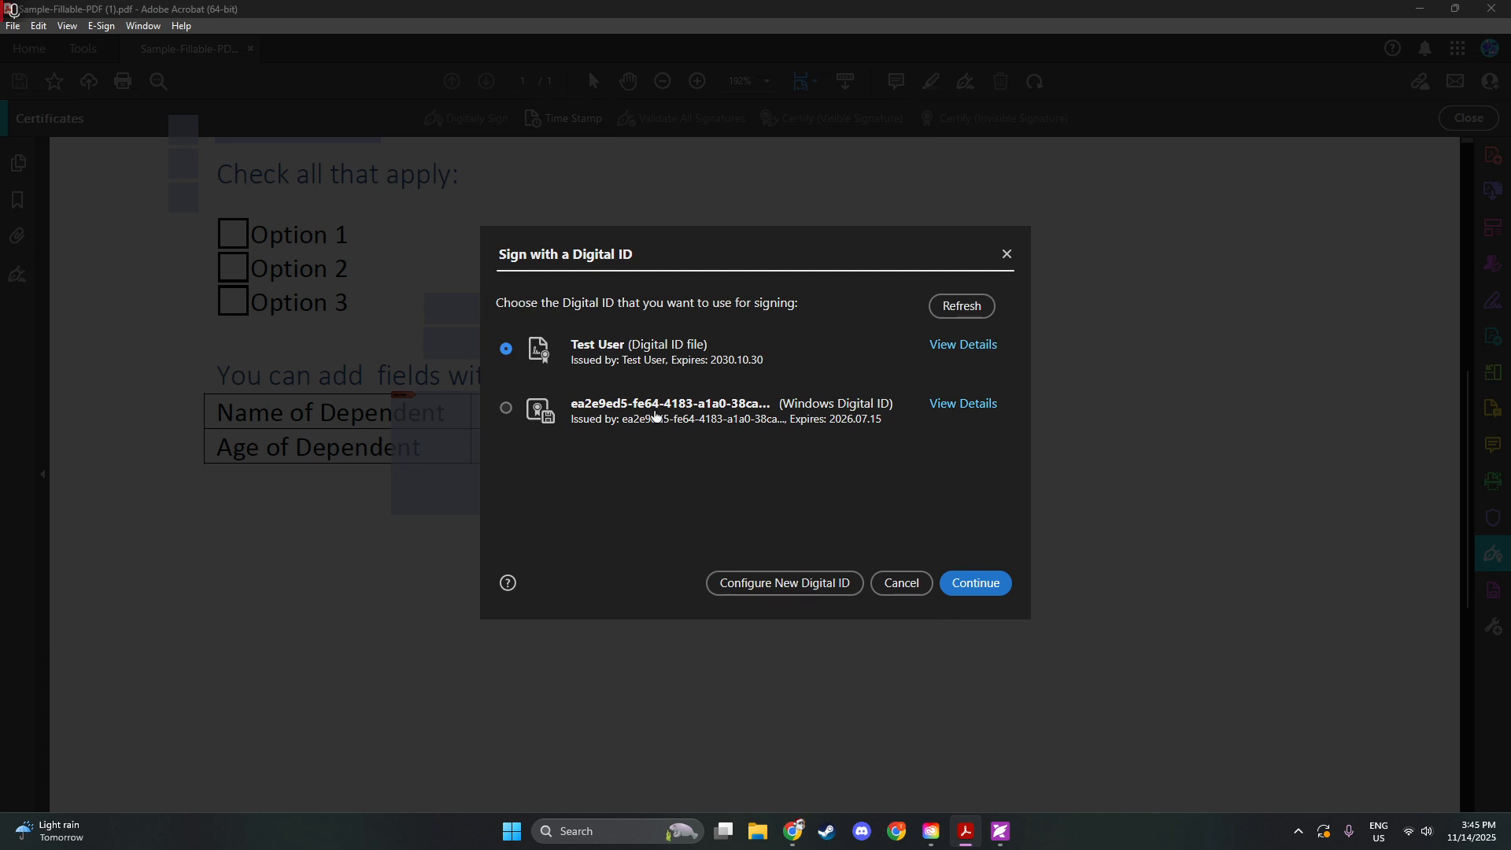
- Choose the Windows Digital ID for signing and keep the Standard Text appearance
{"action": "left_click", "coordinate": [655, 416]}
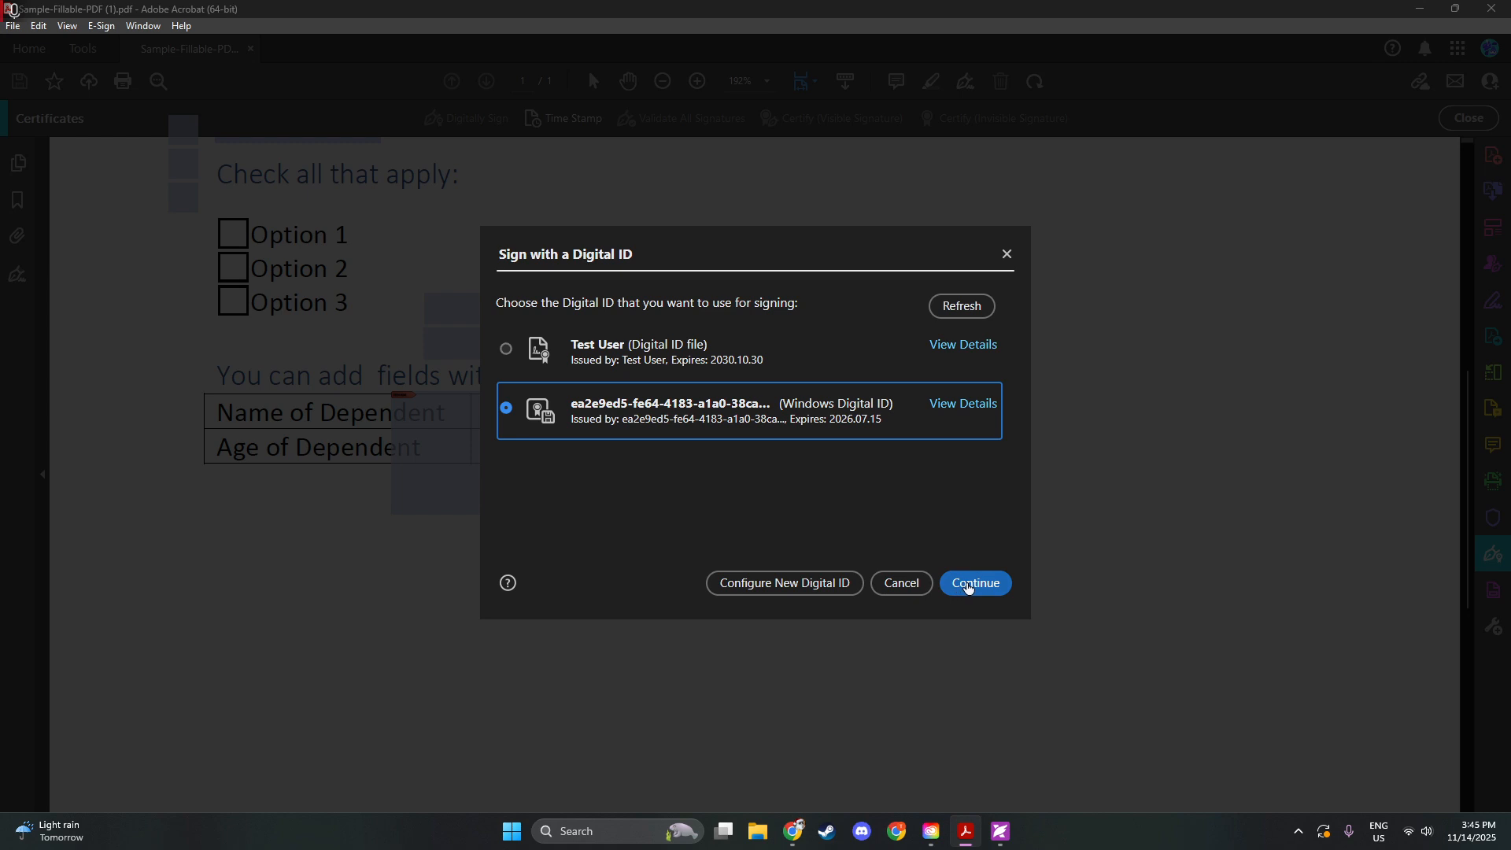
{"action": "left_click", "coordinate": [969, 586]}
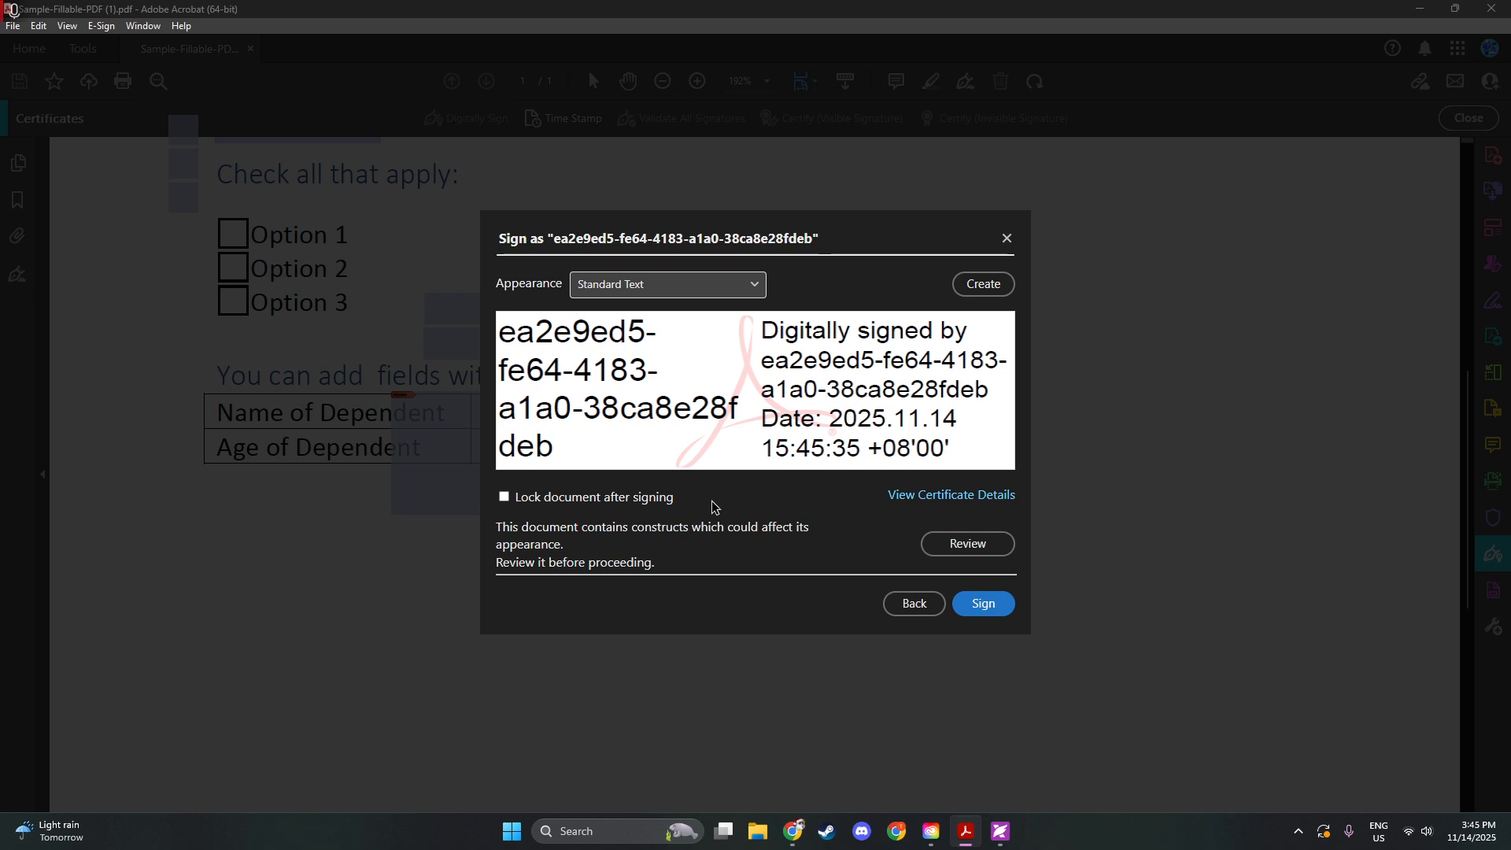
{"action": "left_click", "coordinate": [700, 285]}
{"action": "left_click", "coordinate": [701, 285]}
{"action": "left_click", "coordinate": [700, 285]}
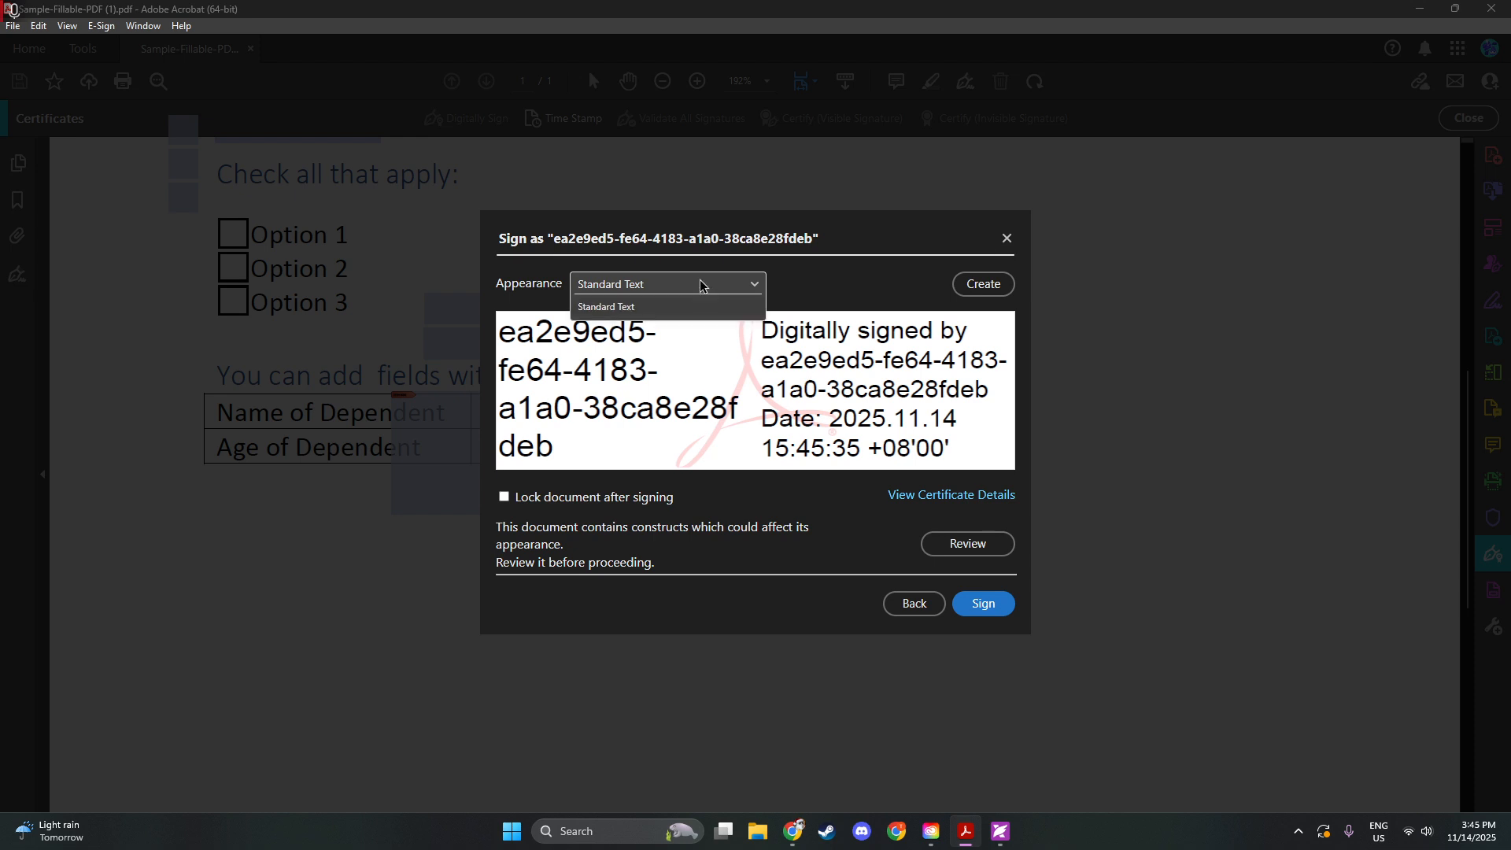
{"action": "left_click", "coordinate": [701, 285]}
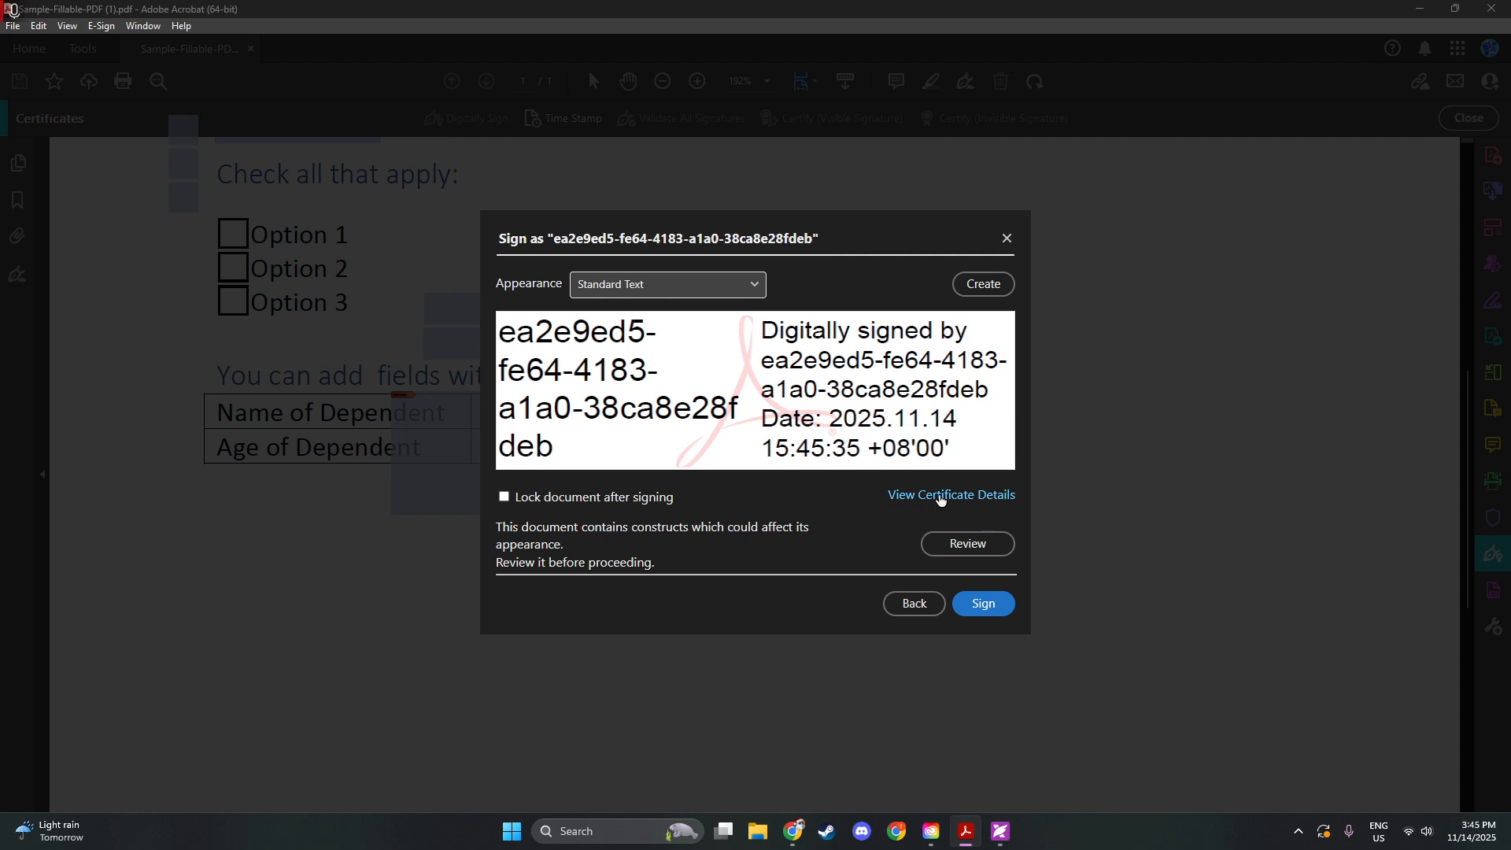
- Review both entries of the document's Appearance Integrity Report and close the report
{"action": "left_click", "coordinate": [949, 546]}
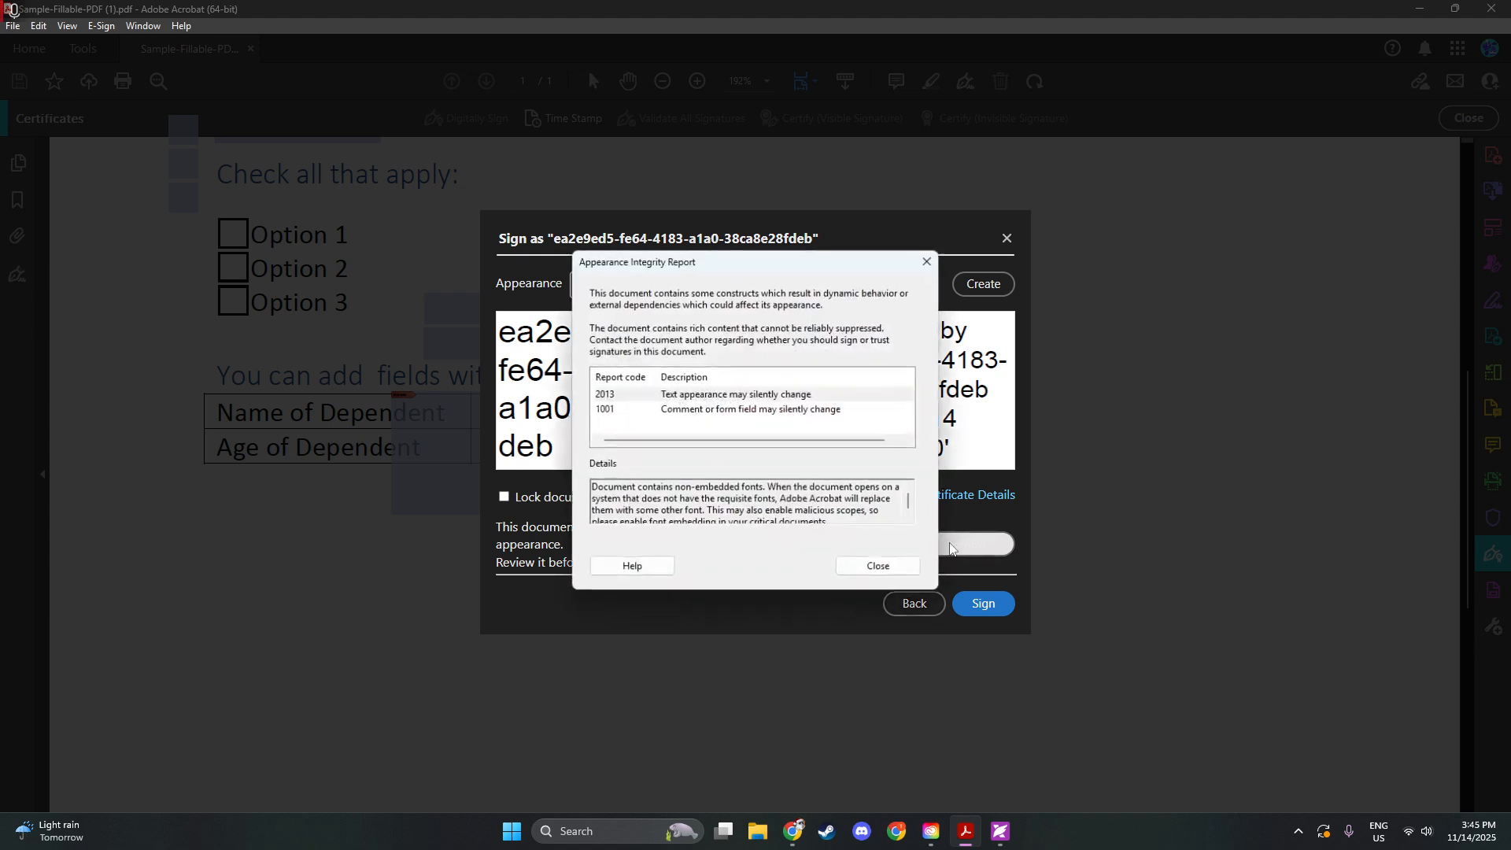
{"action": "left_click", "coordinate": [653, 409]}
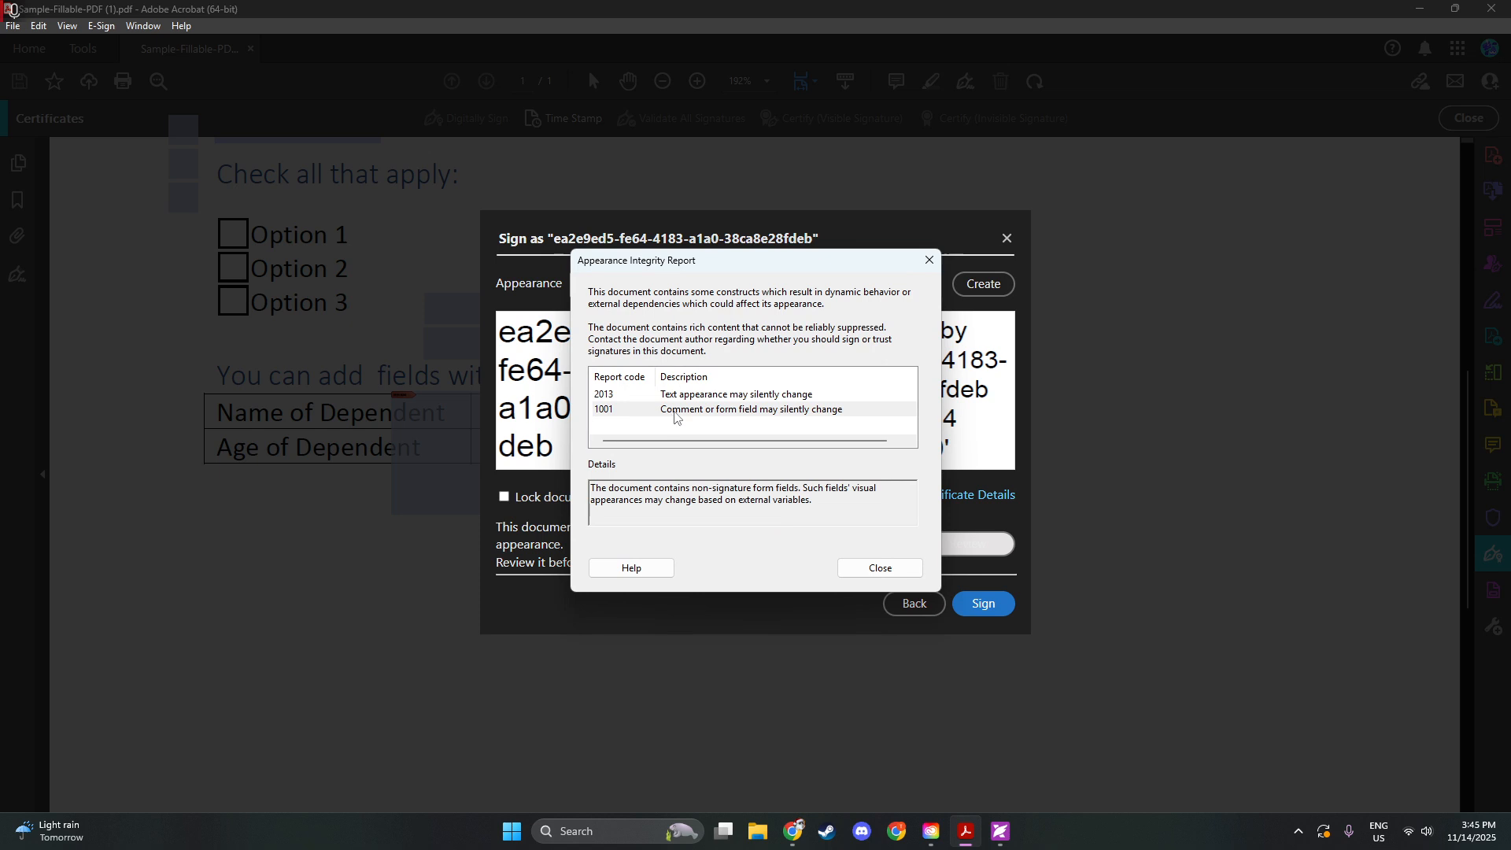
{"action": "left_click", "coordinate": [682, 398]}
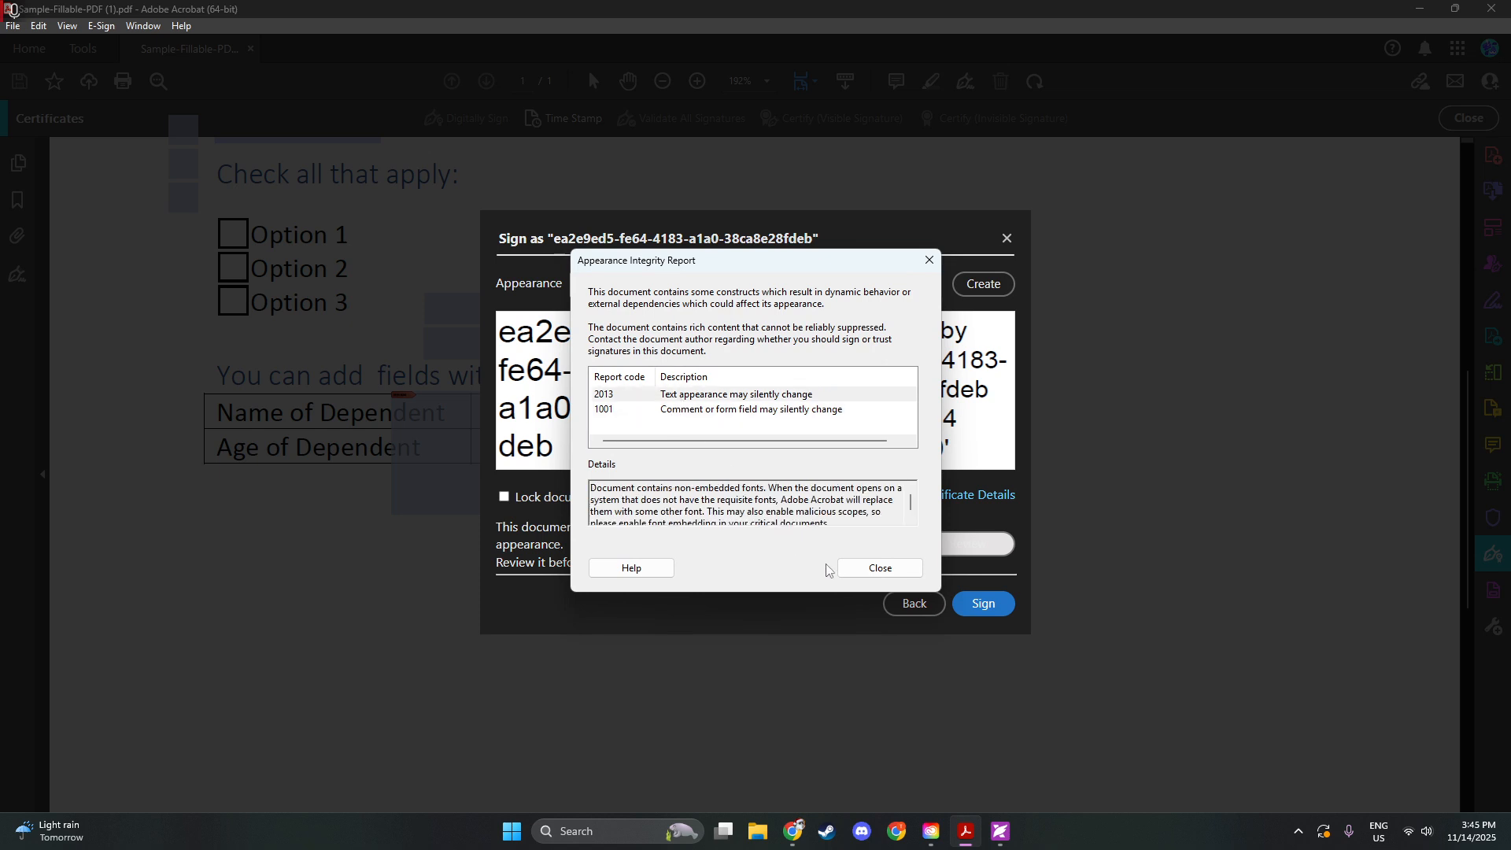
{"action": "left_click", "coordinate": [865, 577]}
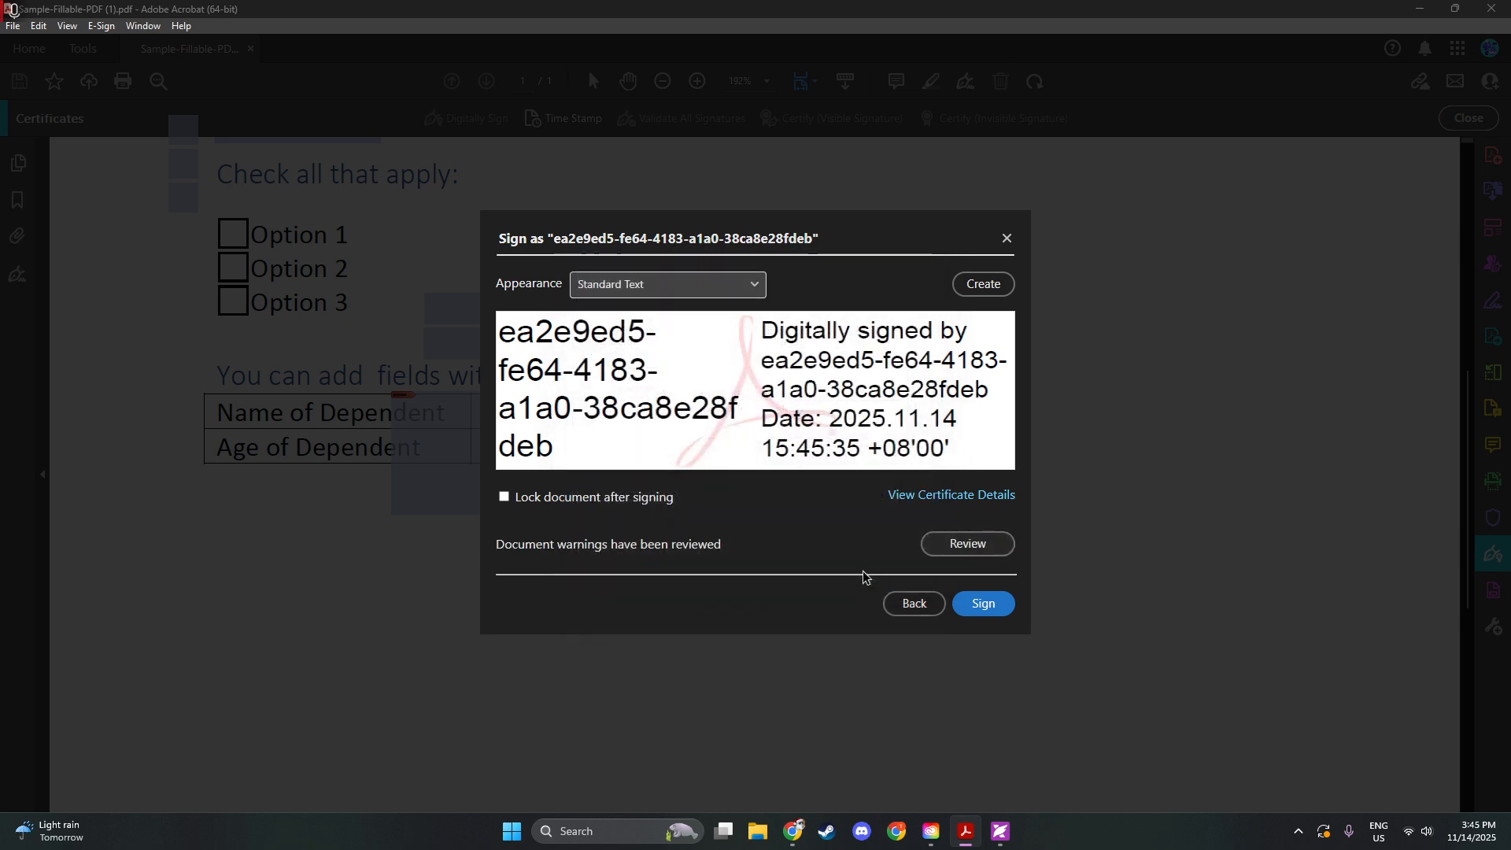
- Sign the document and save it as Sample-Fillable-PDF_Signed in the sample document folder
{"action": "left_click", "coordinate": [976, 603]}
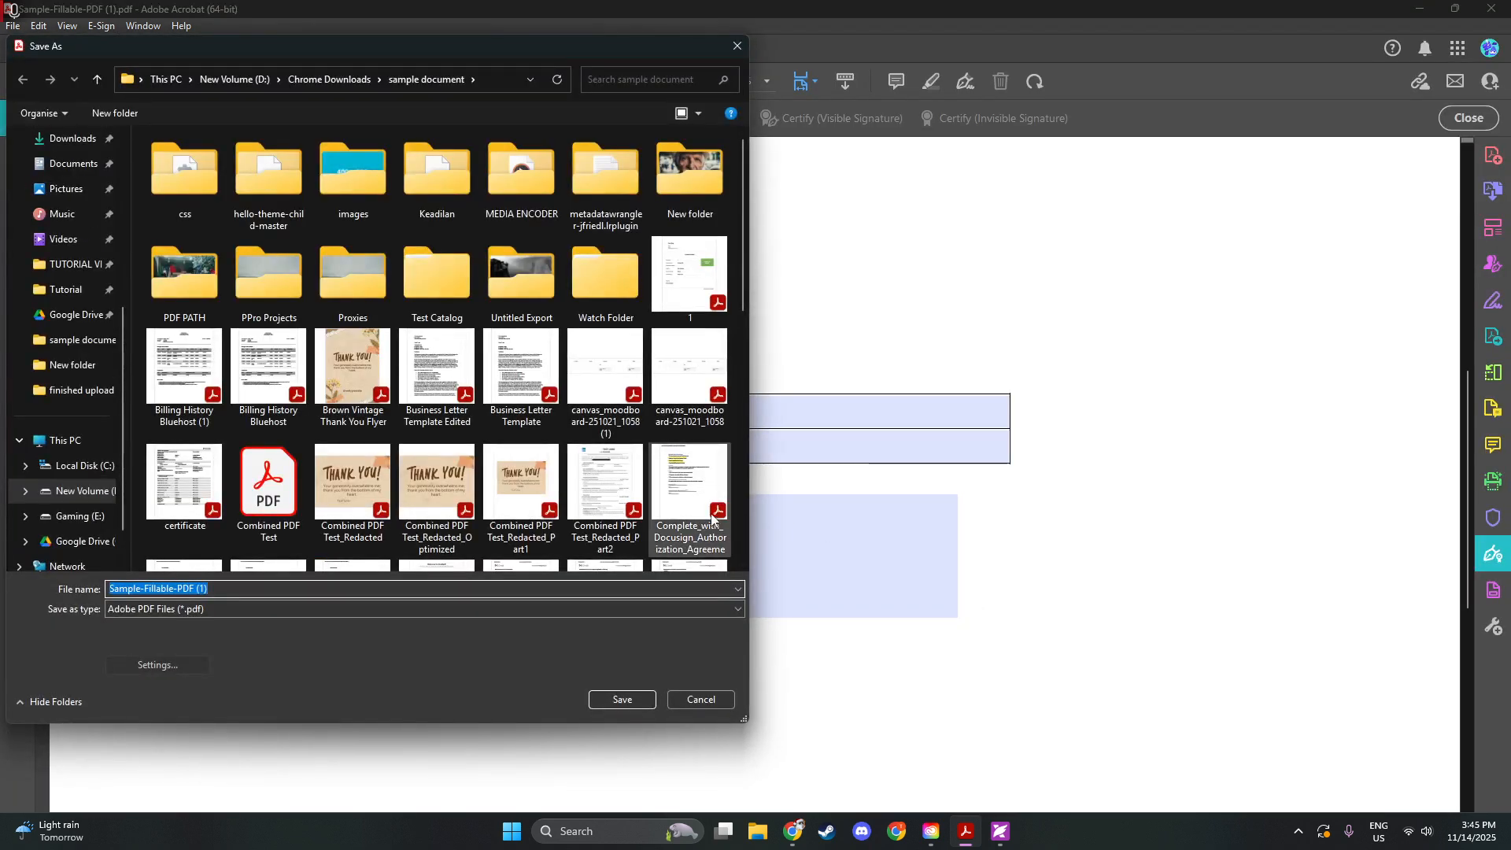
{"action": "left_click", "coordinate": [302, 591]}
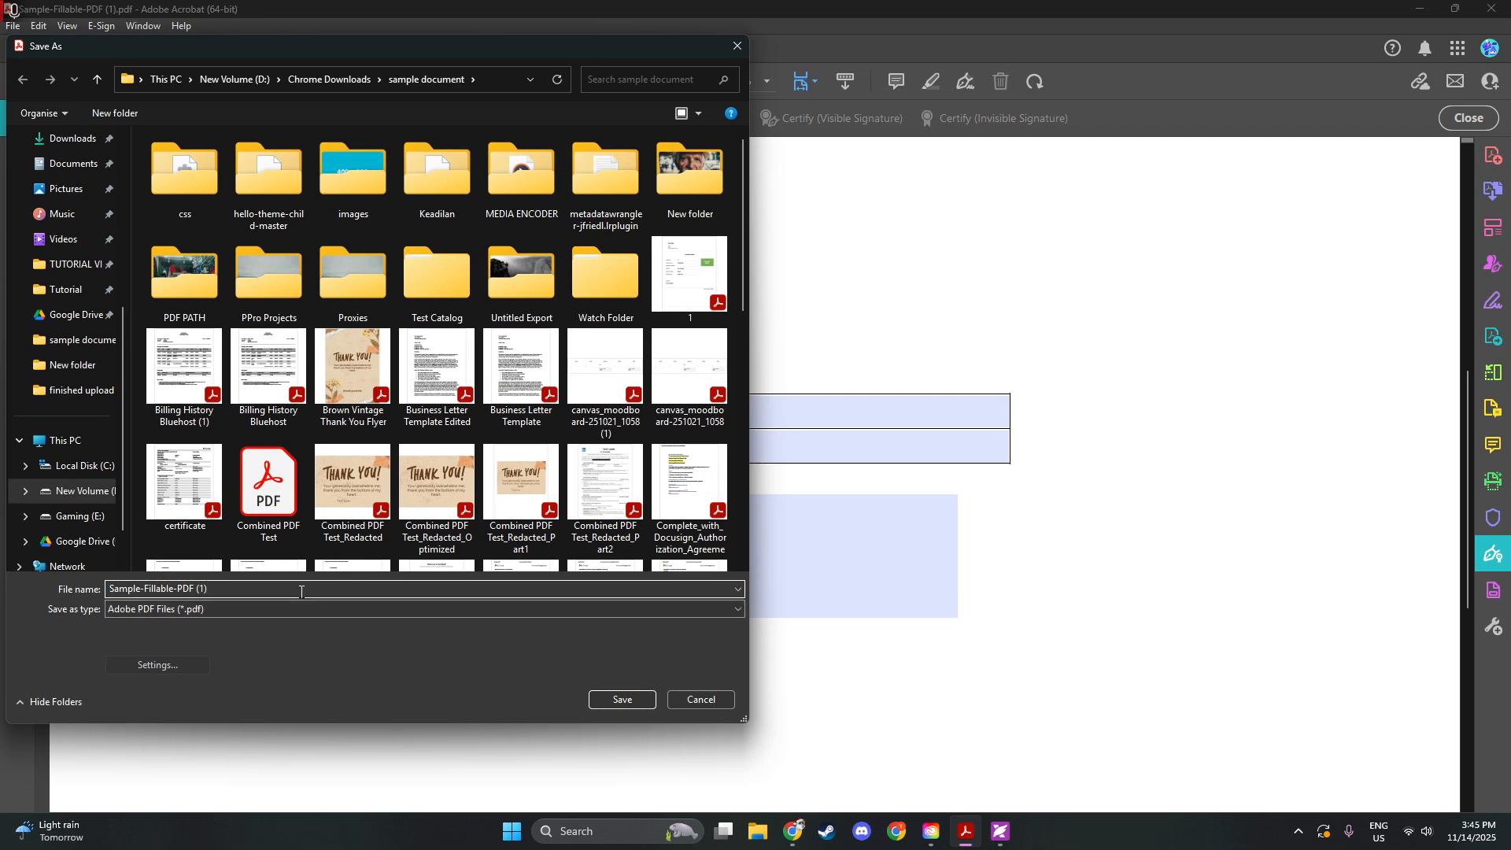
{"action": "key", "text": "BackSpace"}
{"action": "key", "text": "BackSpace"}
{"action": "key", "text": "BackSpace"}
{"action": "key", "text": "BackSpace"}
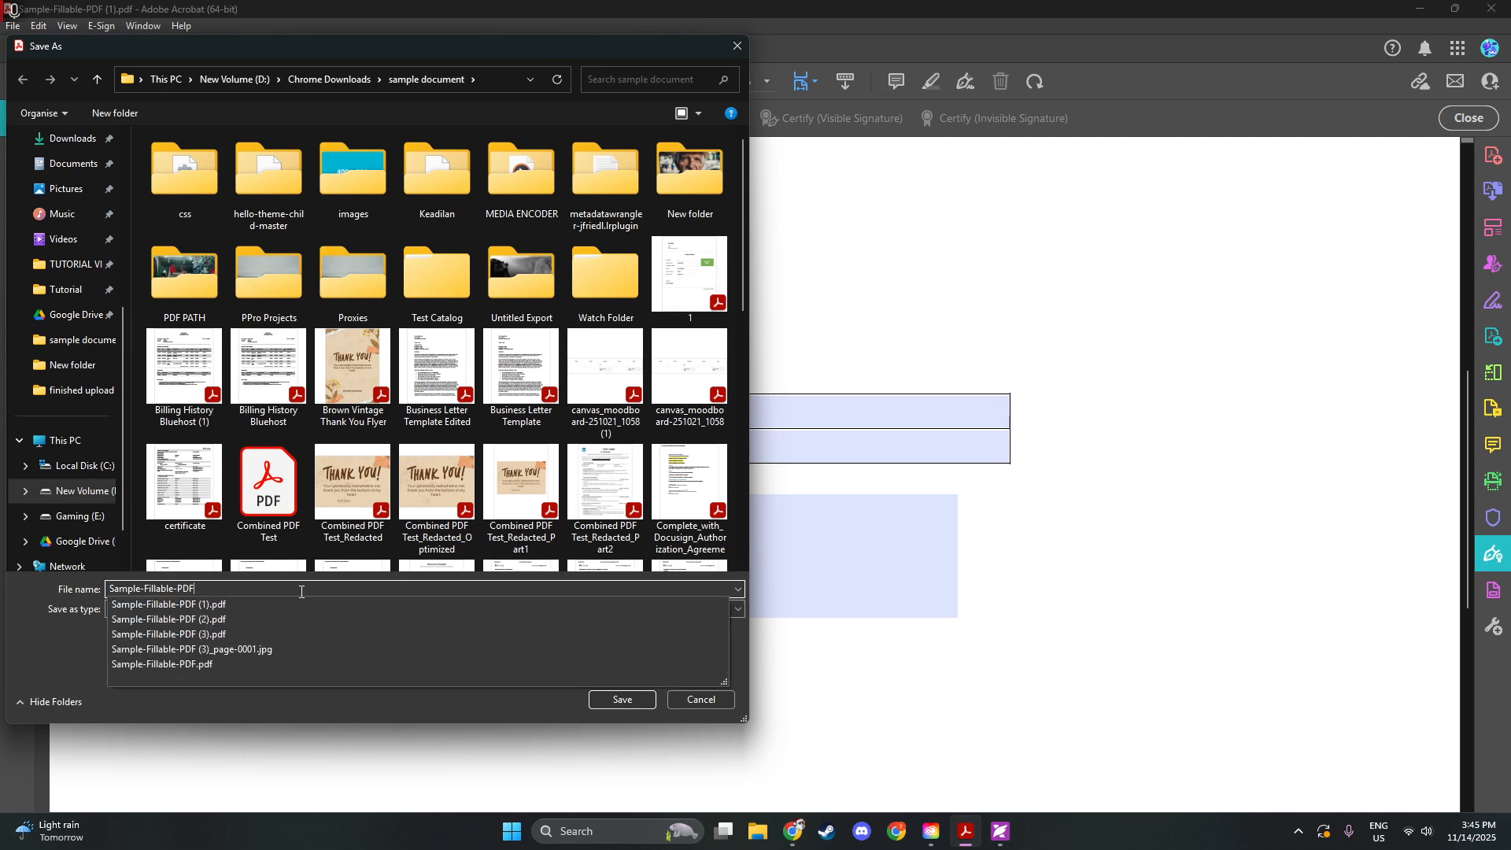
{"action": "type", "text": "_"}
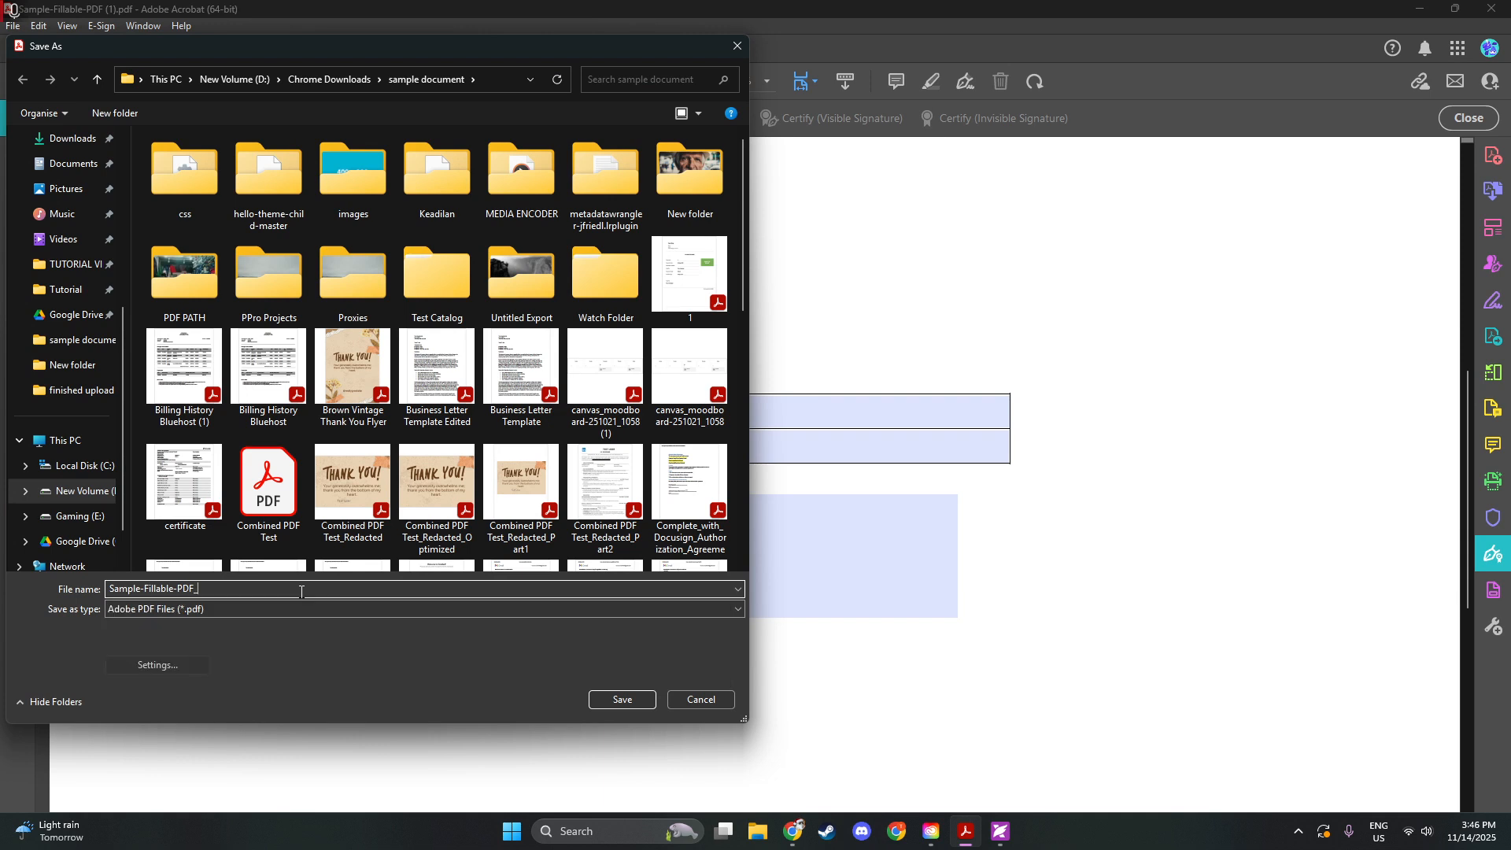
{"action": "type", "text": "Signed"}
{"action": "key", "text": "Return"}
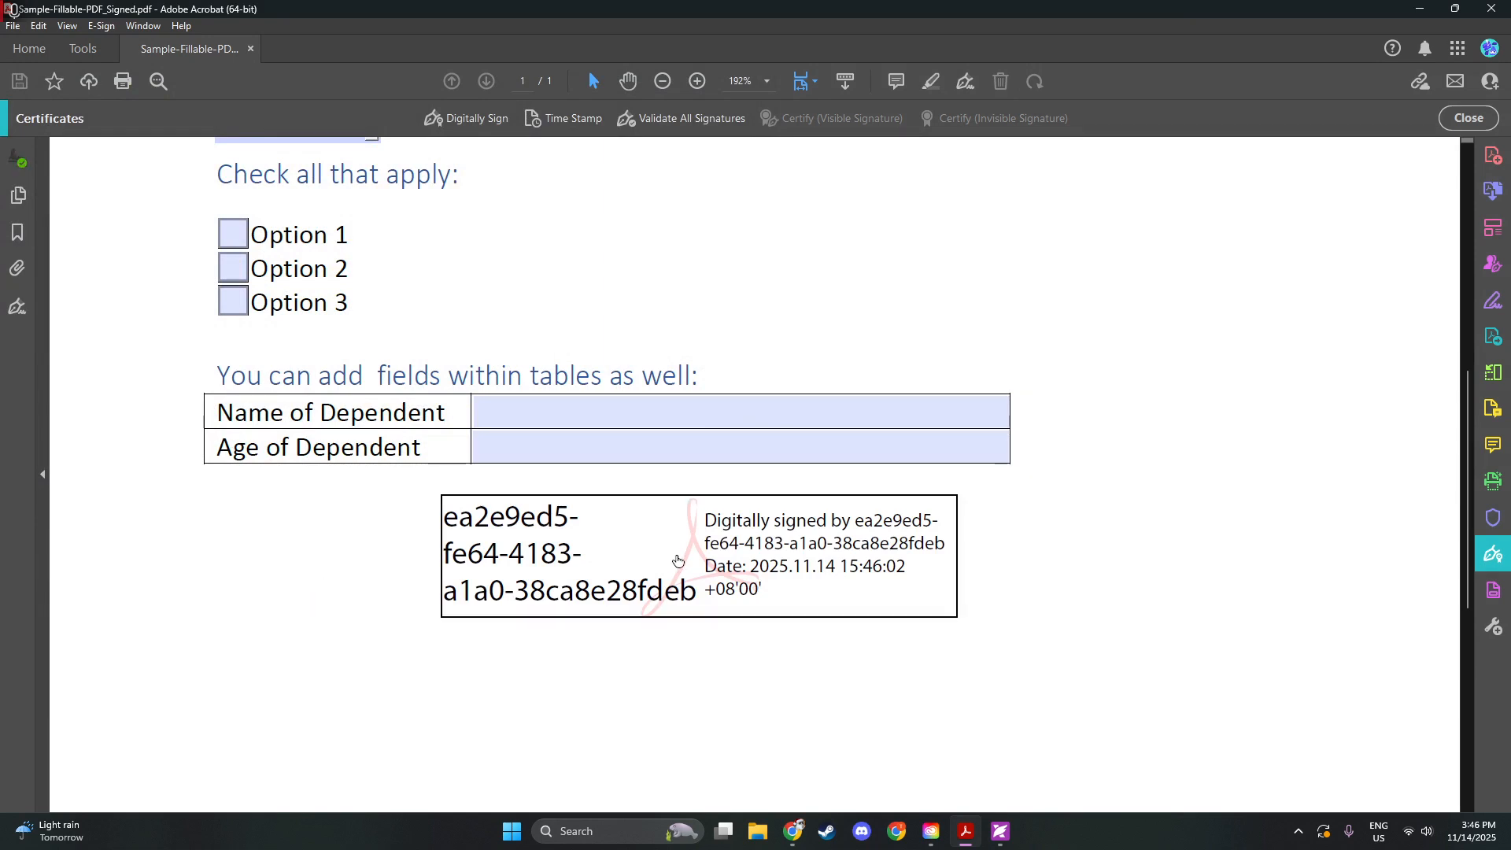
{"action": "left_click", "coordinate": [659, 574]}
{"action": "left_click", "coordinate": [677, 582]}
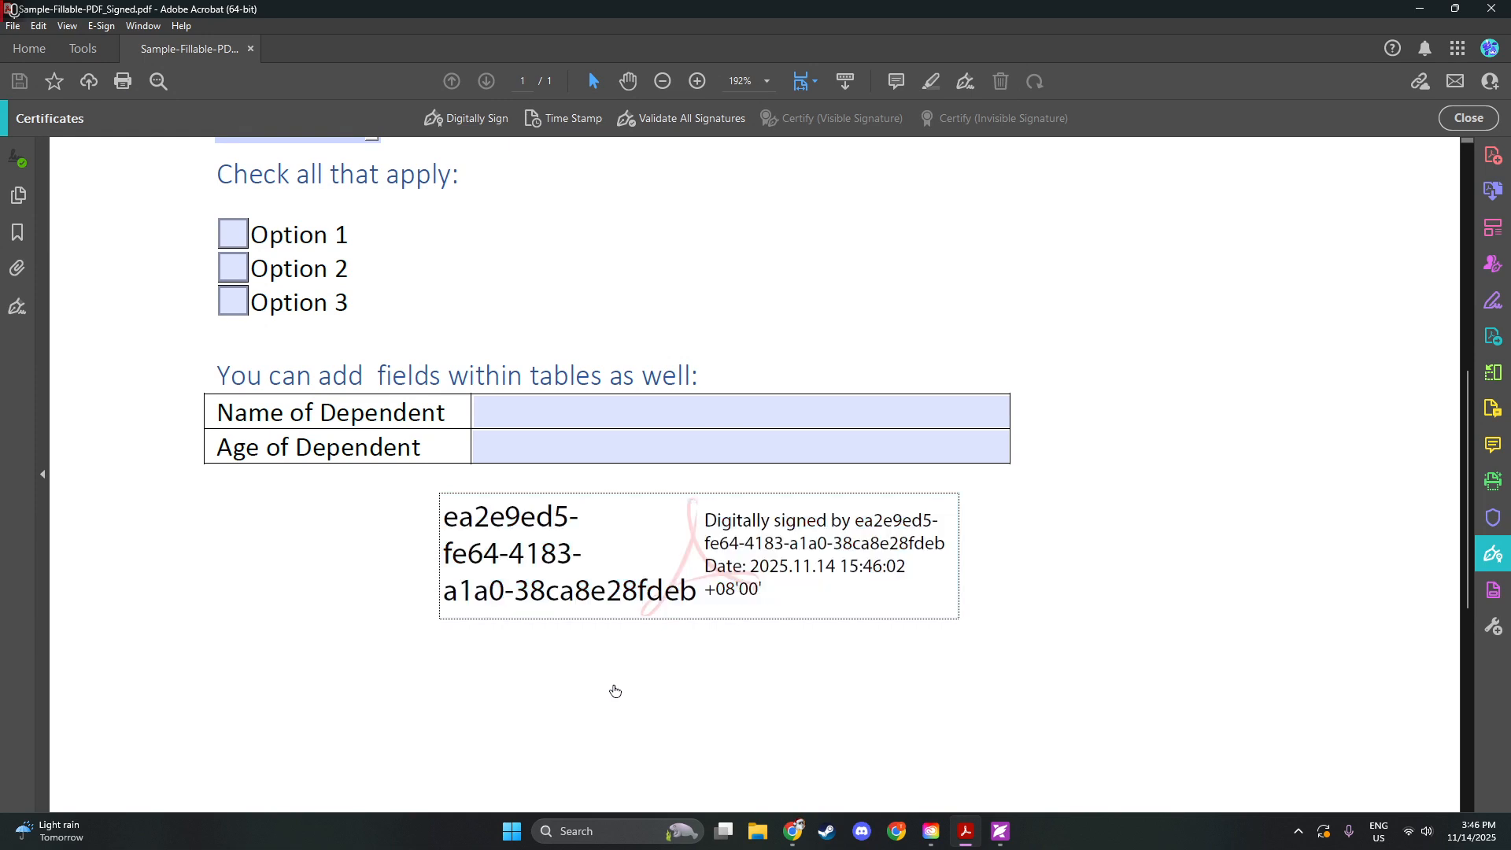